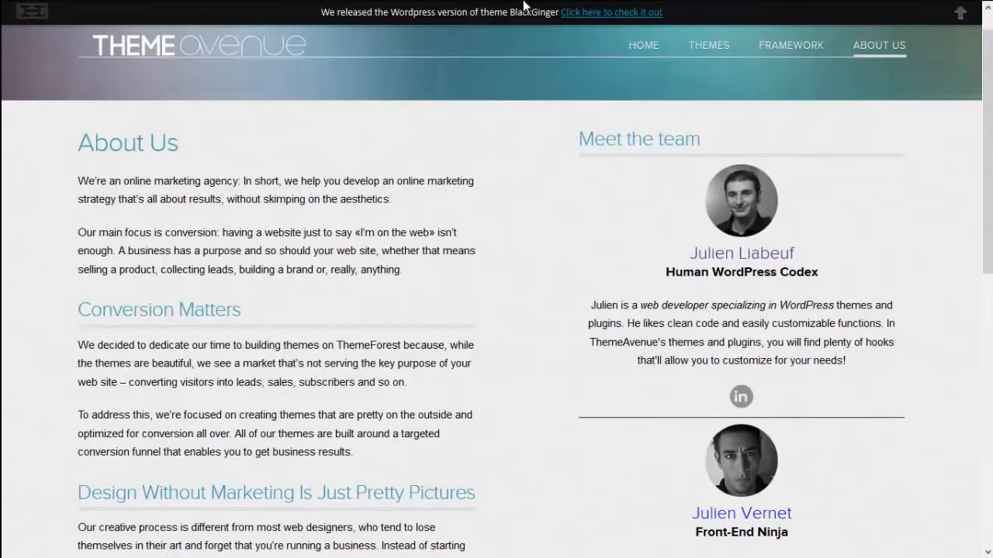
# Extract wp-splash-page.zip directly onto the desktop and place the extracted wp-splash-page folder beside the archive.
pyautogui.moveTo(543, 3)
pyautogui.click(964, 5)
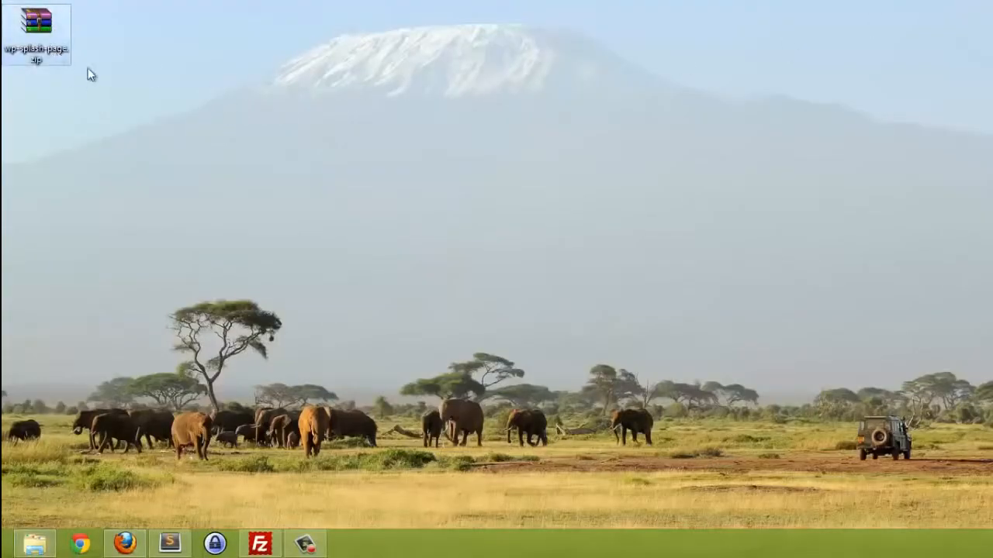
pyautogui.rightClick(44, 39)
pyautogui.moveTo(122, 75)
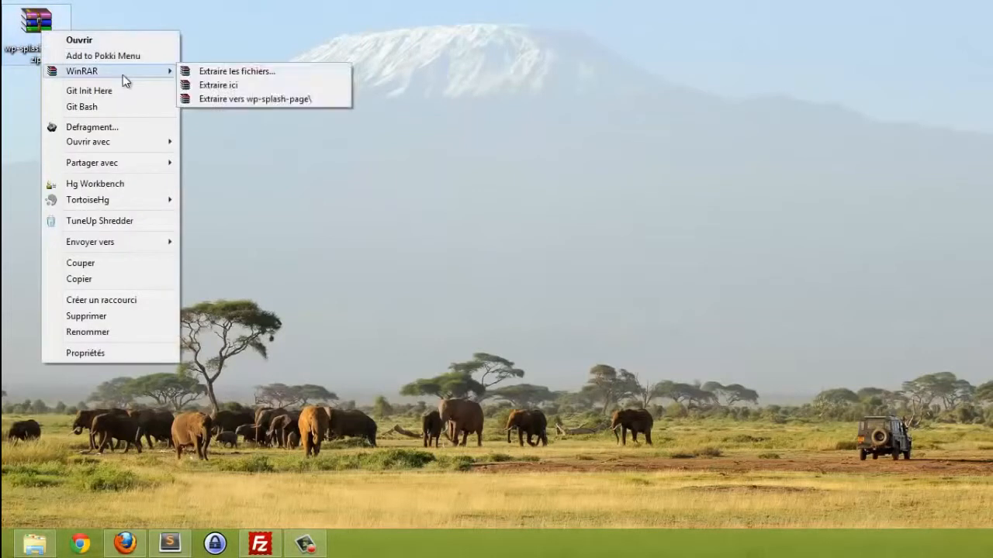
pyautogui.click(228, 86)
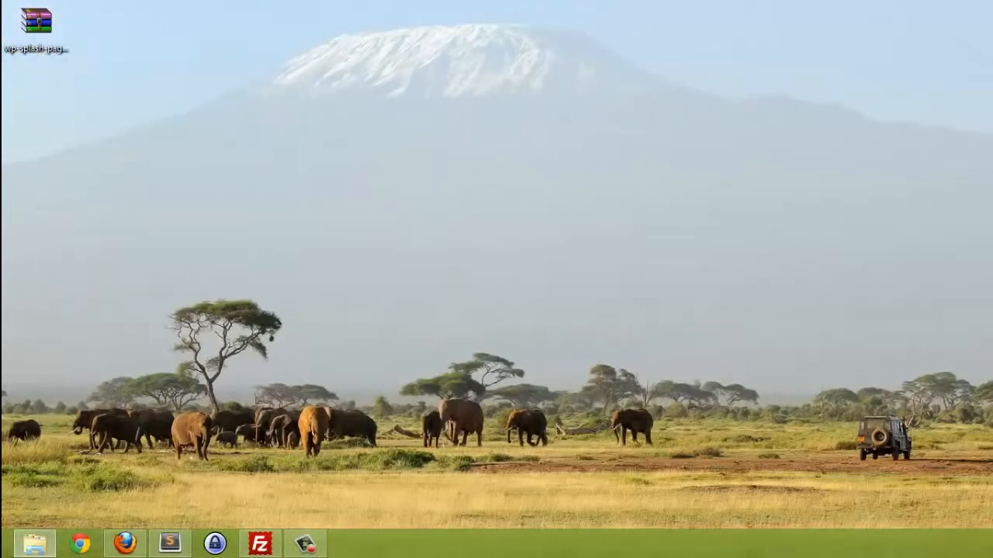
pyautogui.moveTo(241, 117); pyautogui.dragTo(152, 53)
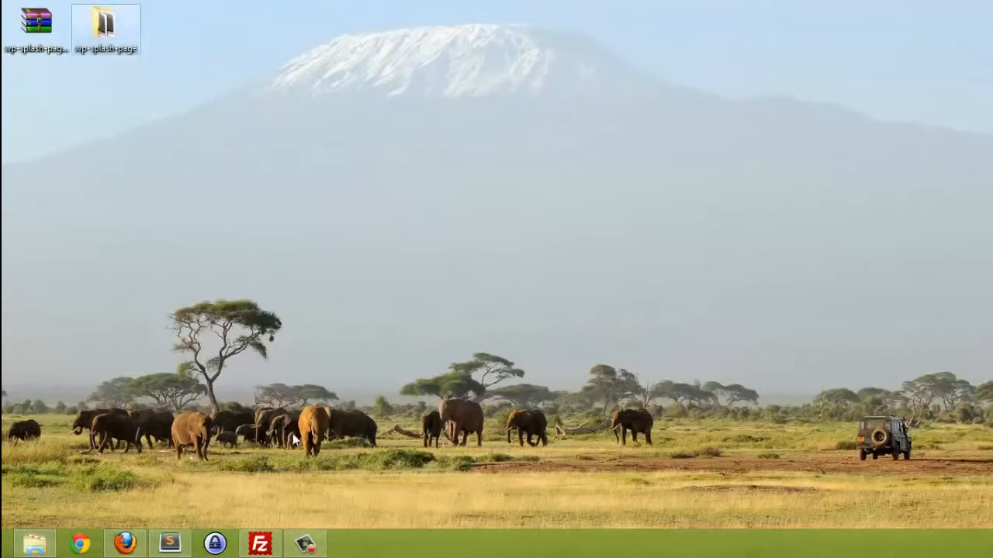
# Switch to FileZilla and upload the wp-splash-page folder from the desktop into the remote site's wp-content/plugins folder.
pyautogui.click(260, 543)
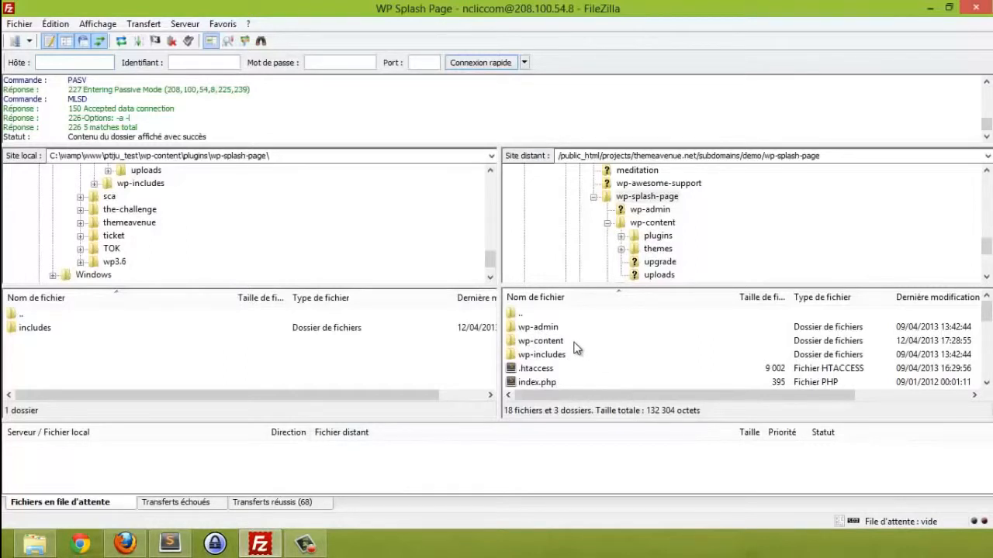
pyautogui.doubleClick(543, 341)
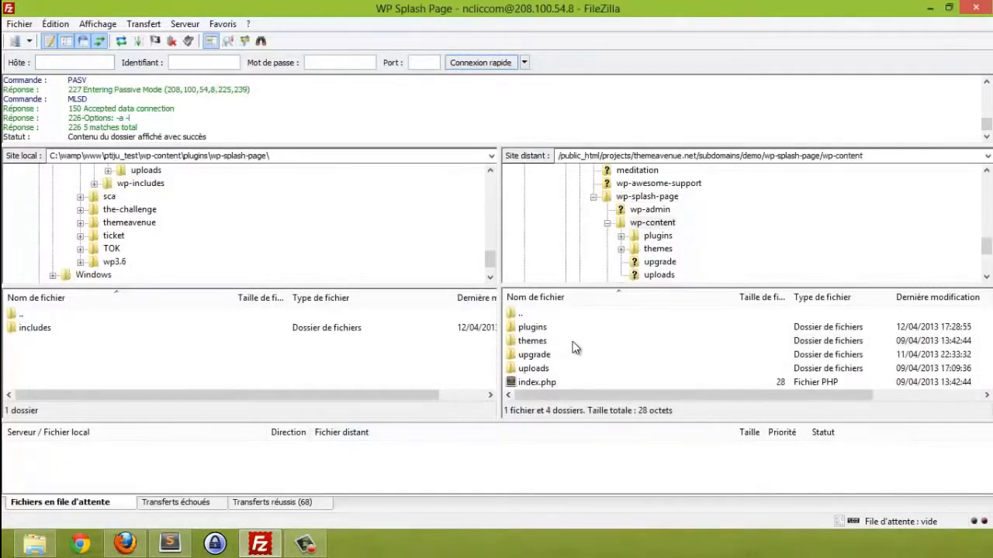
pyautogui.doubleClick(556, 327)
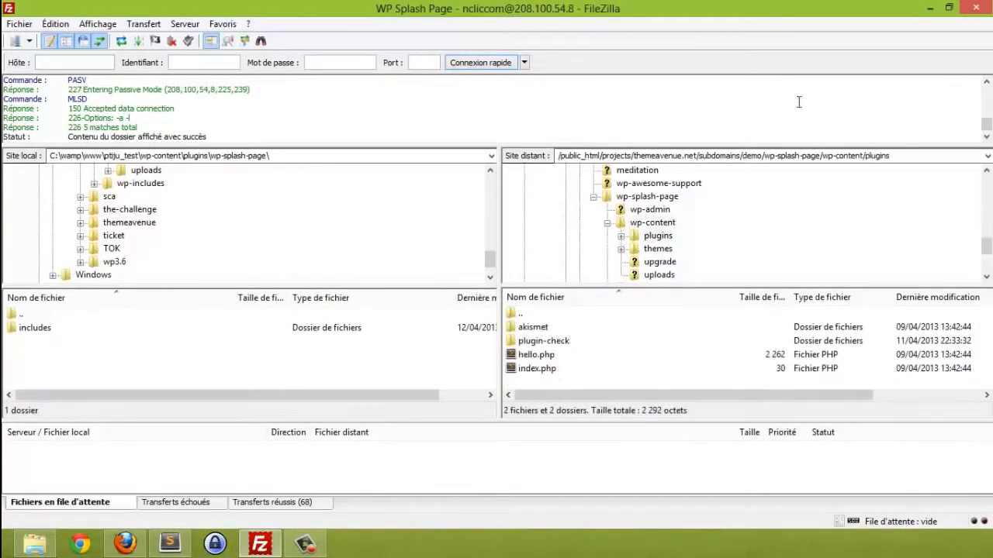
pyautogui.click(930, 8)
pyautogui.moveTo(117, 45); pyautogui.dragTo(542, 386)
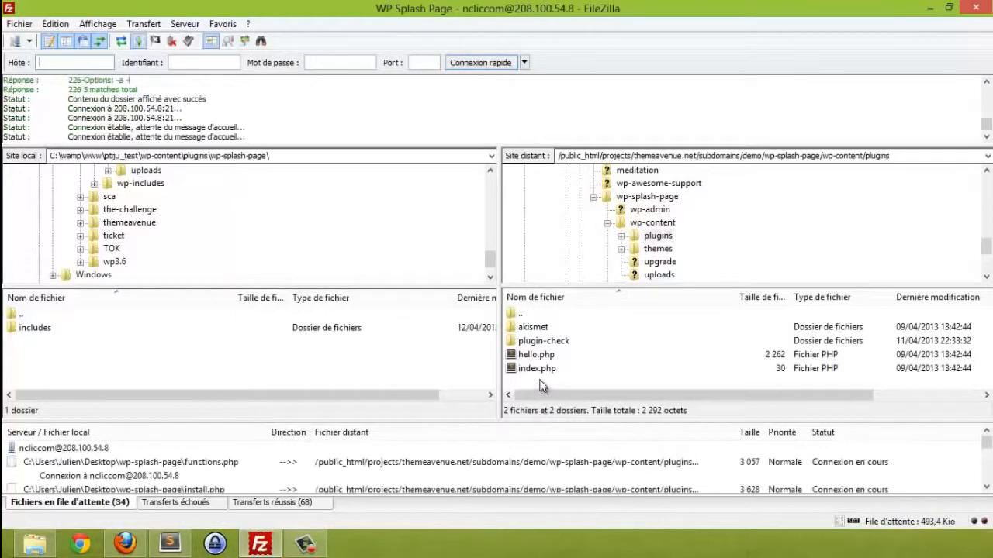
# Switch to the WordPress dashboard in Firefox and activate the WP Mobile Splash Page Editor plugin.
pyautogui.click(128, 545)
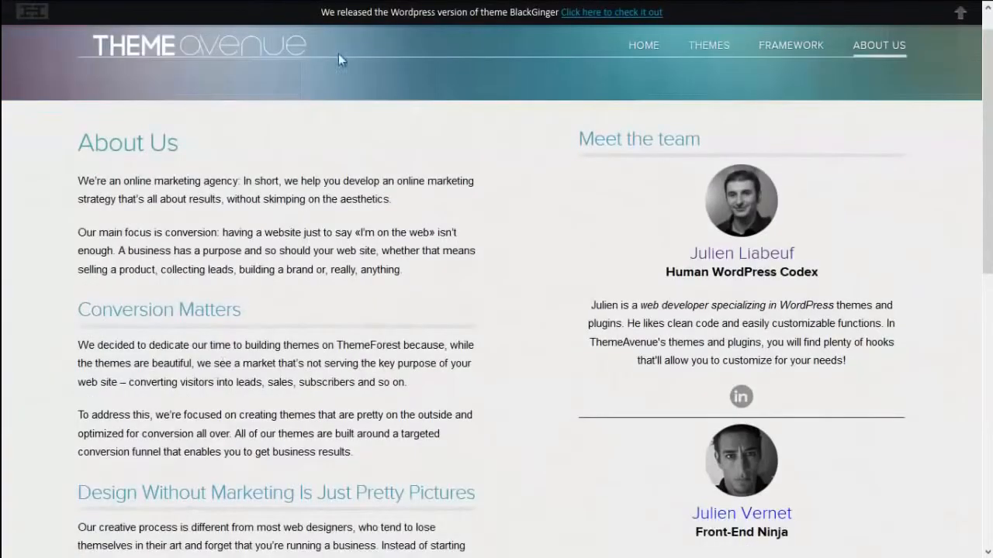
pyautogui.moveTo(319, 4)
pyautogui.click(313, 12)
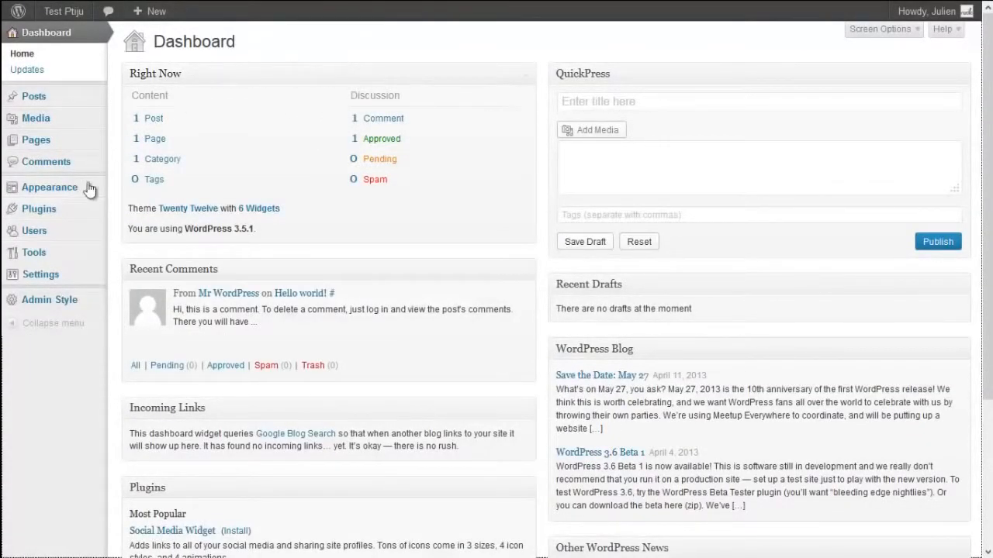
pyautogui.click(69, 220)
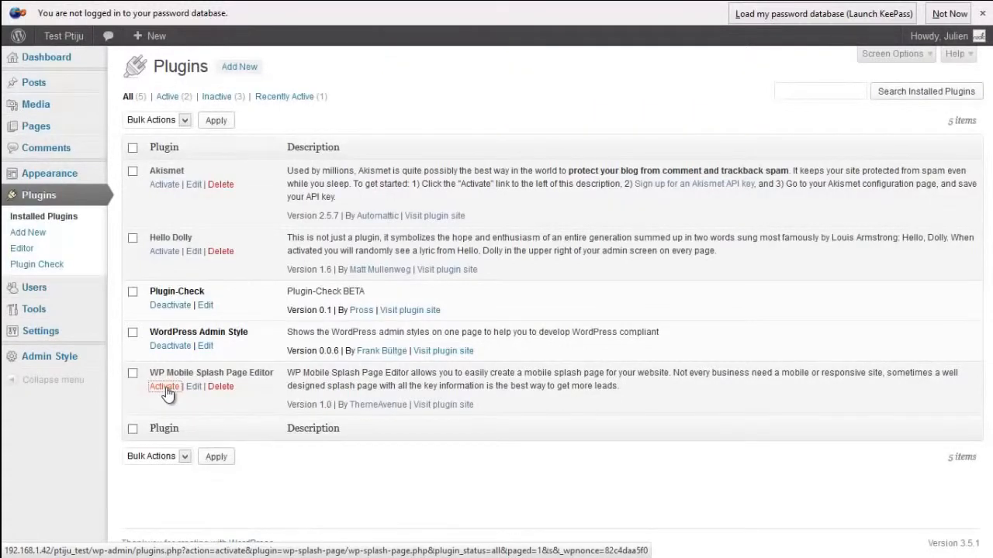
pyautogui.click(165, 386)
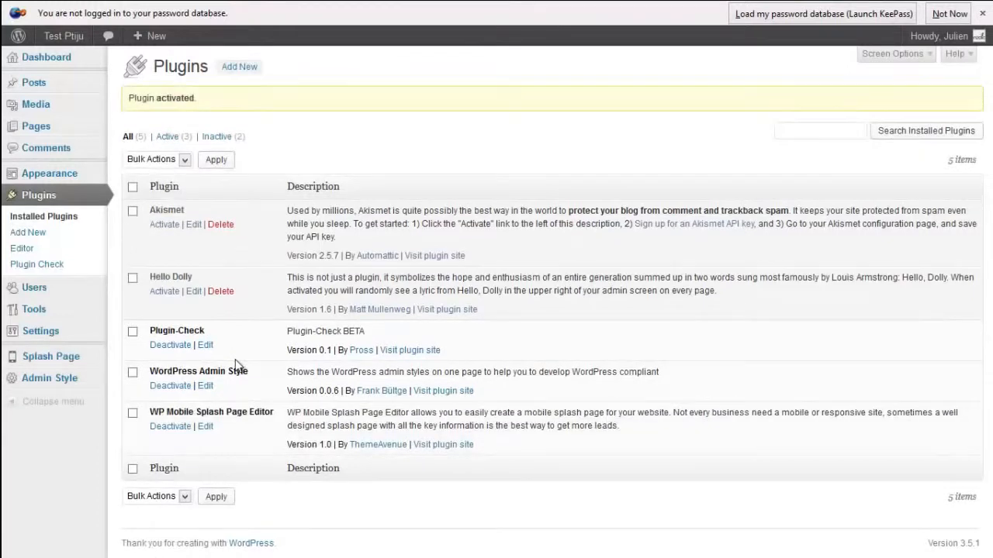
# Open the Splash Page settings, look through the style options and enable the link to the full site.
pyautogui.click(48, 362)
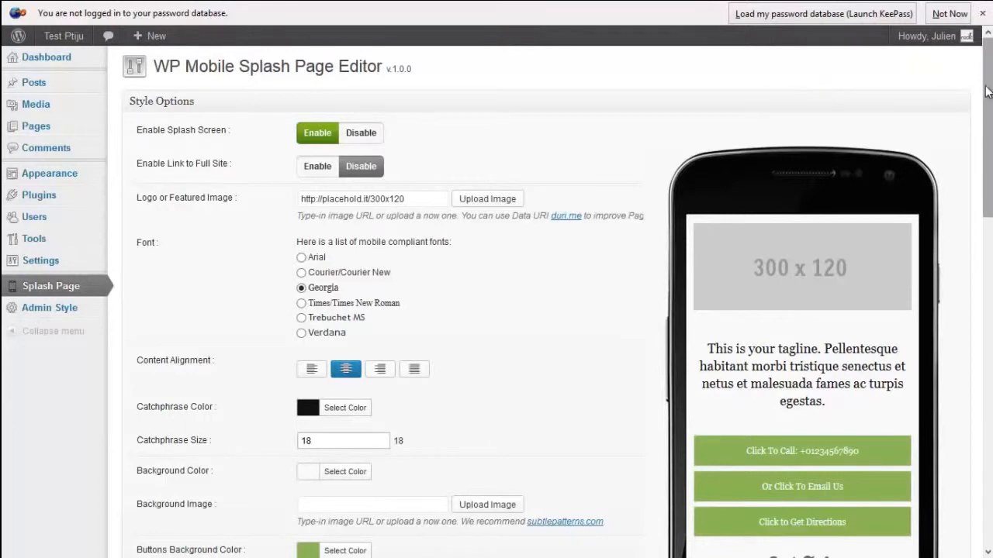
pyautogui.scroll(-1, 988, 91)
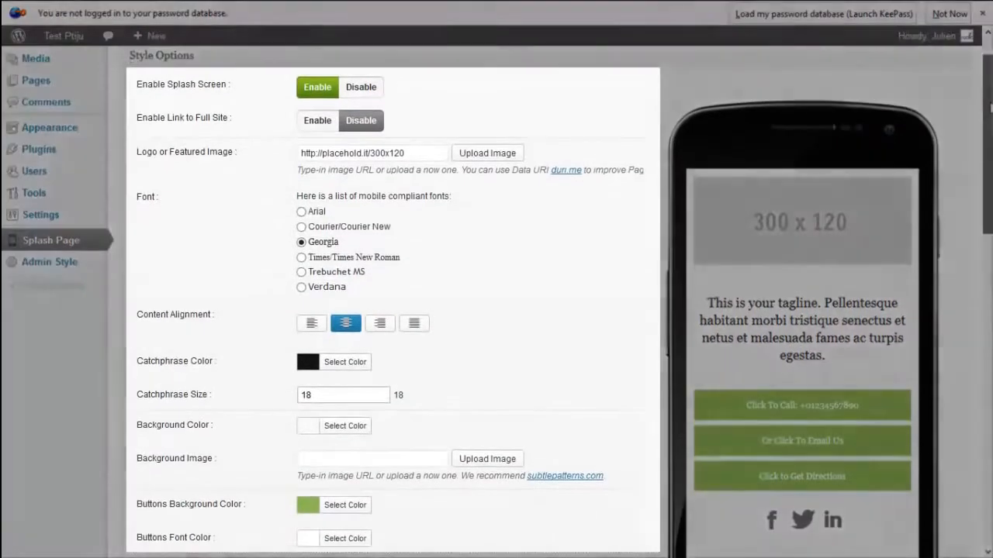
pyautogui.scroll(-3, 988, 92)
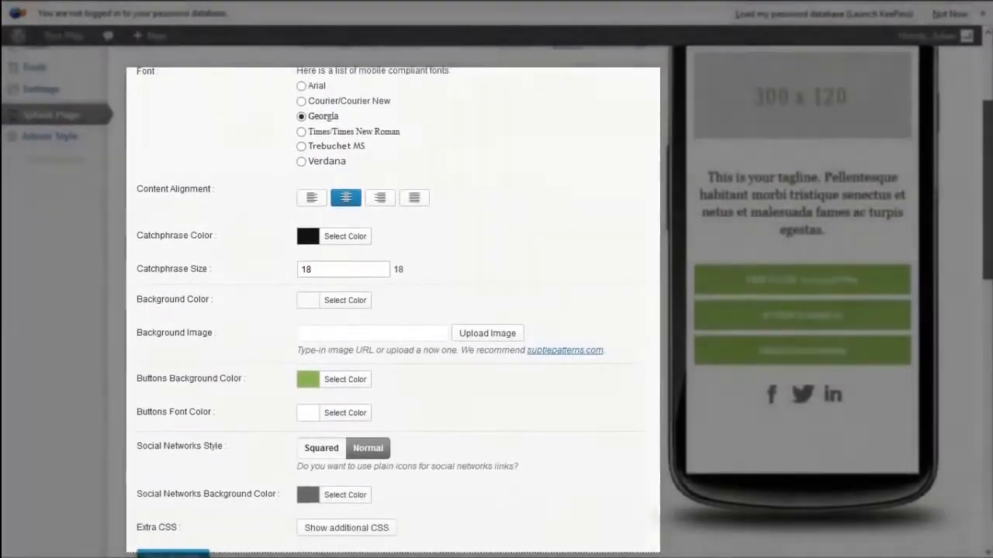
pyautogui.moveTo(988, 149); pyautogui.dragTo(989, 86)
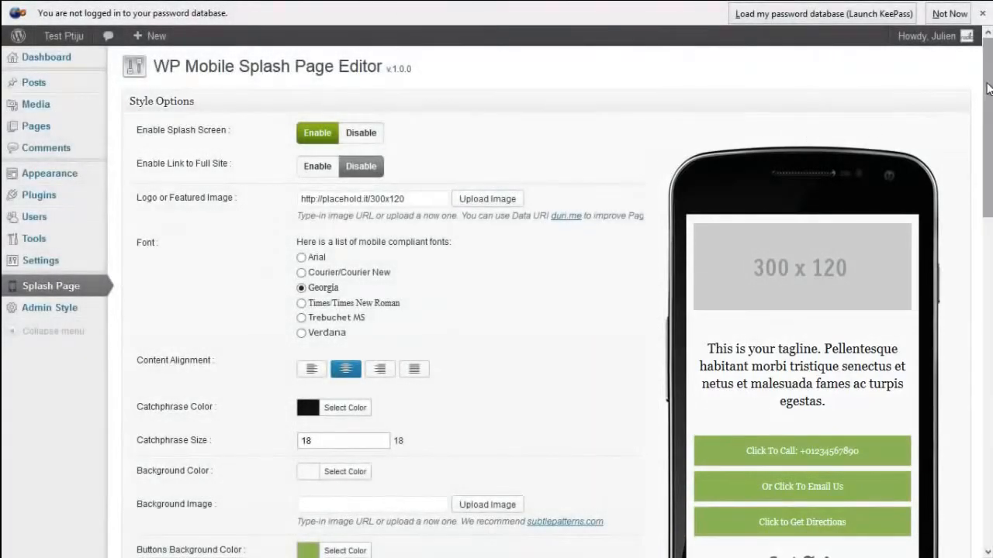
pyautogui.moveTo(987, 88)
pyautogui.mouseDown()
pyautogui.moveTo(989, 122)
pyautogui.moveTo(987, 76)
pyautogui.mouseUp()
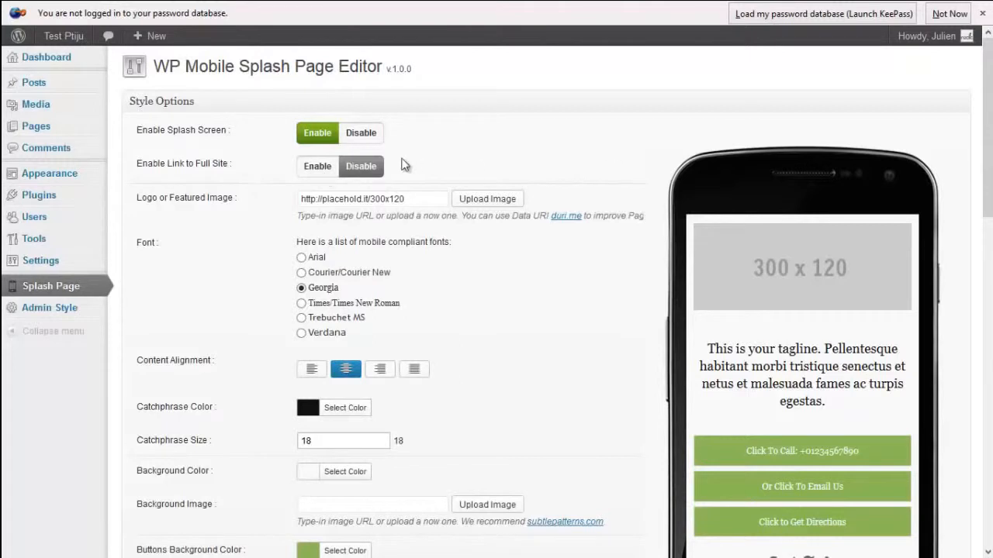
pyautogui.scroll(-2, 989, 124)
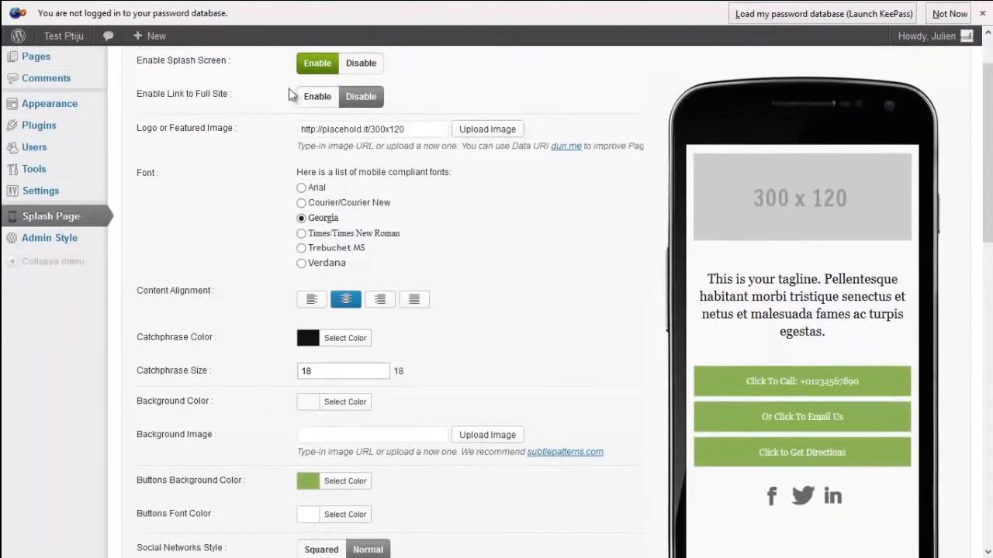
pyautogui.click(318, 98)
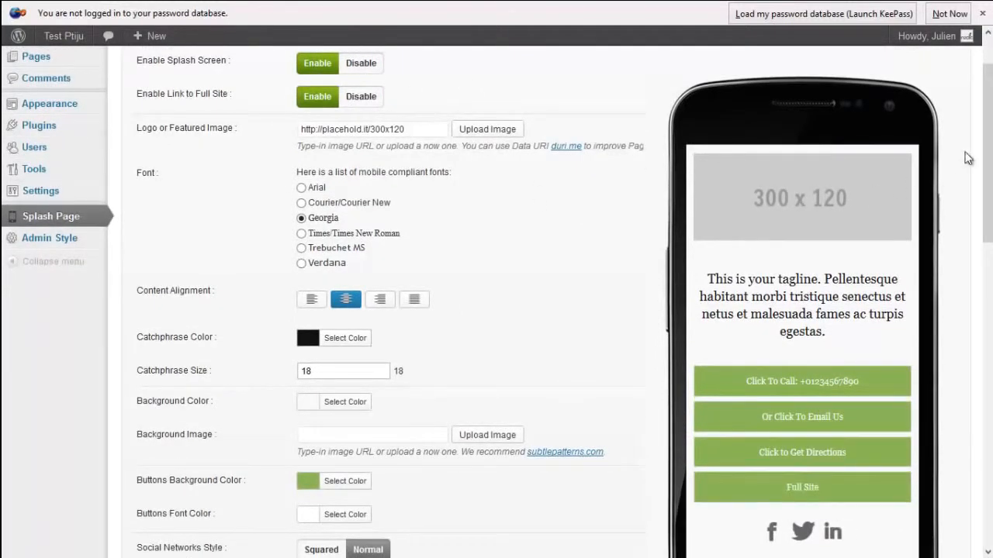
# Set the logo or featured image to the Amazon logo Untitled-21.png from the media library.
pyautogui.moveTo(990, 146); pyautogui.dragTo(988, 155)
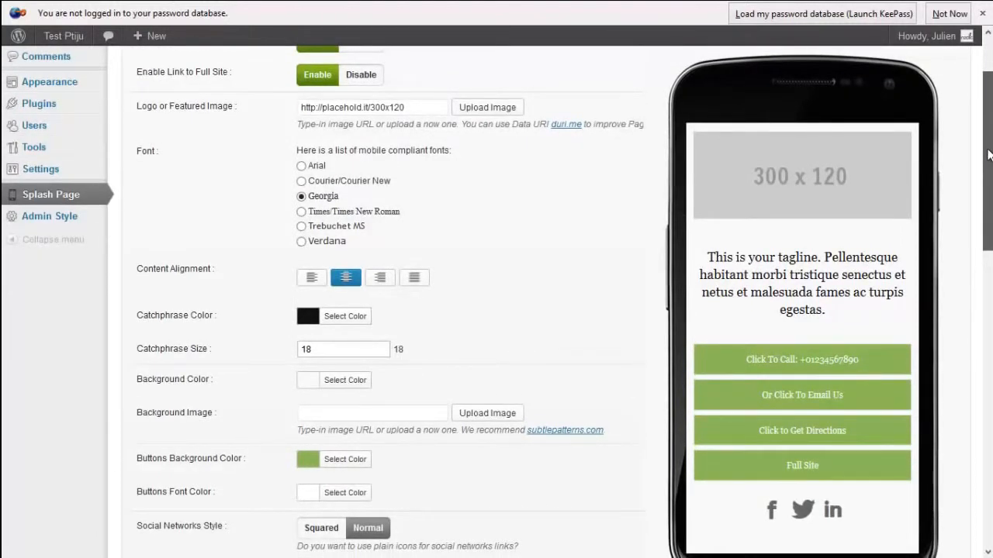
pyautogui.moveTo(988, 155); pyautogui.dragTo(983, 96)
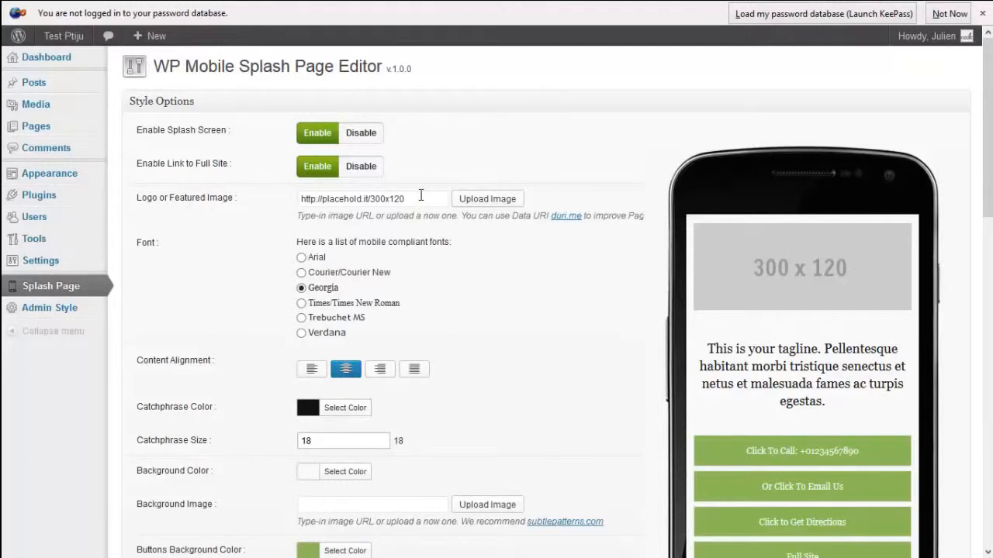
pyautogui.click(484, 208)
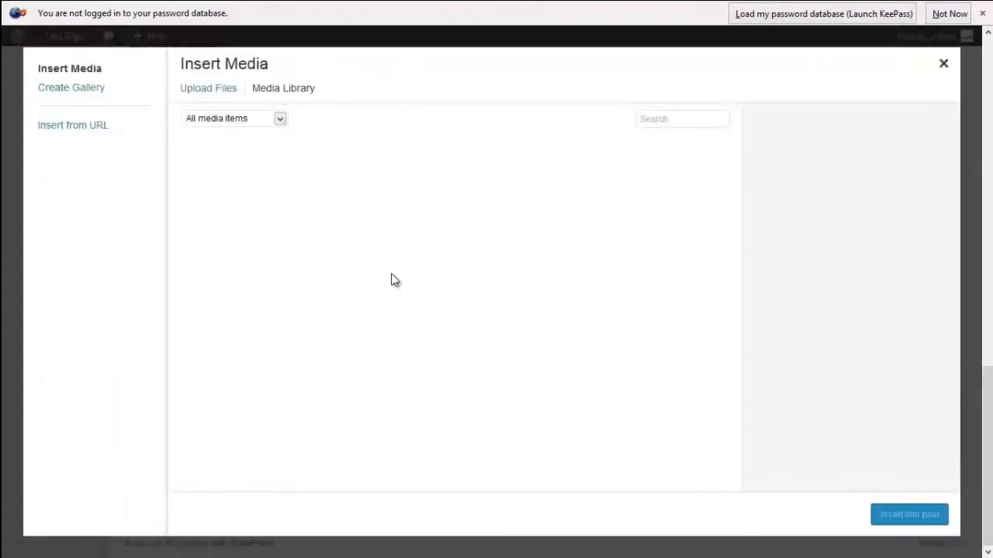
pyautogui.click(417, 194)
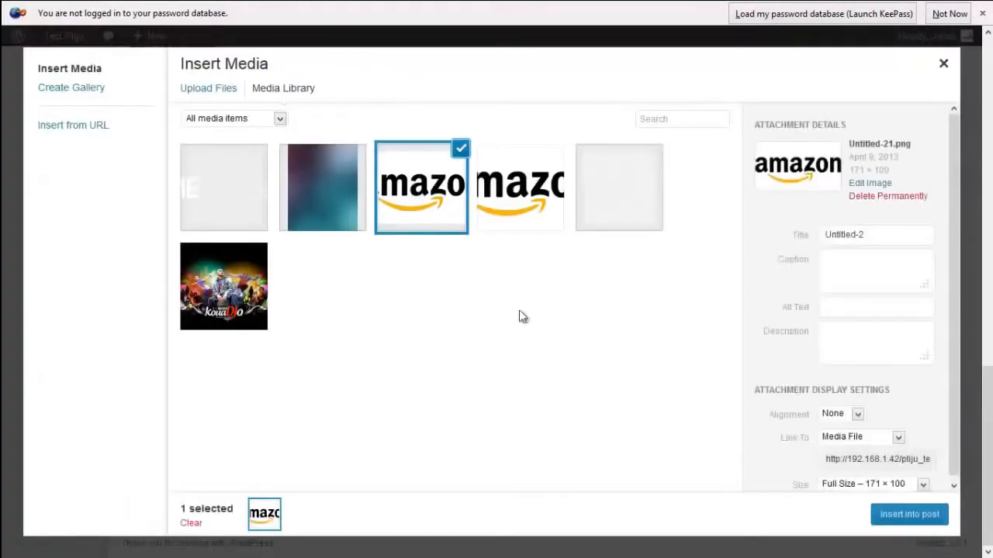
pyautogui.click(906, 515)
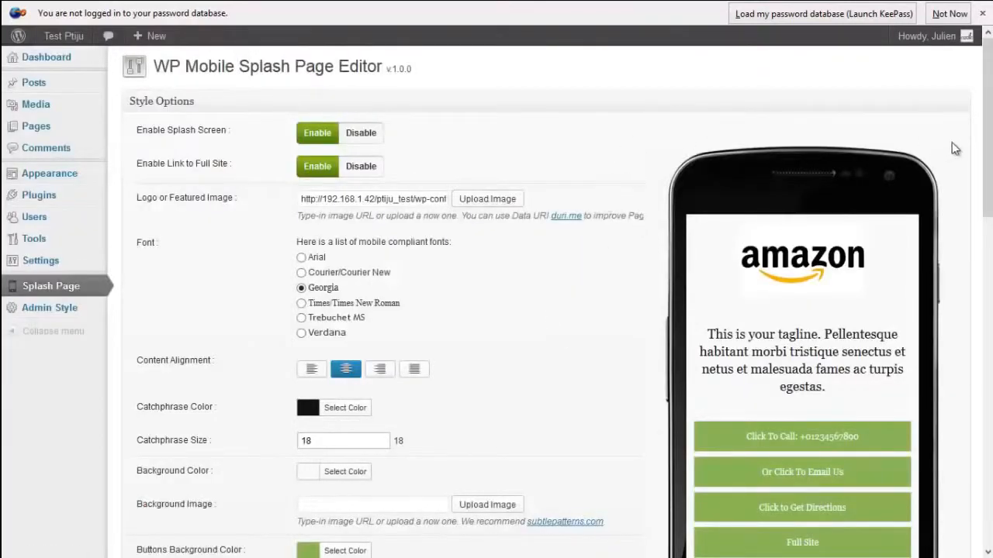
# Shorten the tagline in the phone preview to "This is your tagline." and save the change.
pyautogui.scroll(-1, 989, 120)
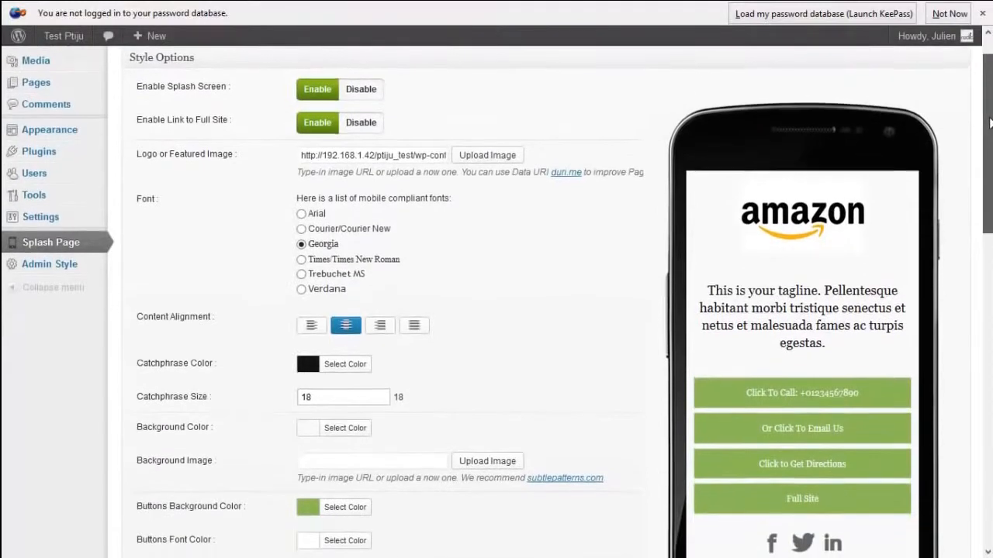
pyautogui.scroll(-1, 990, 122)
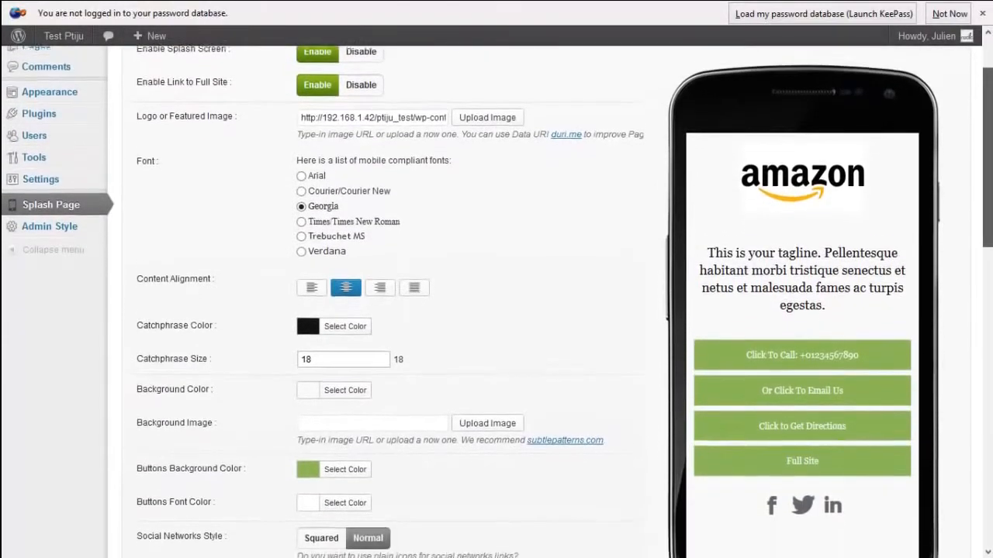
pyautogui.scroll(-3, 988, 122)
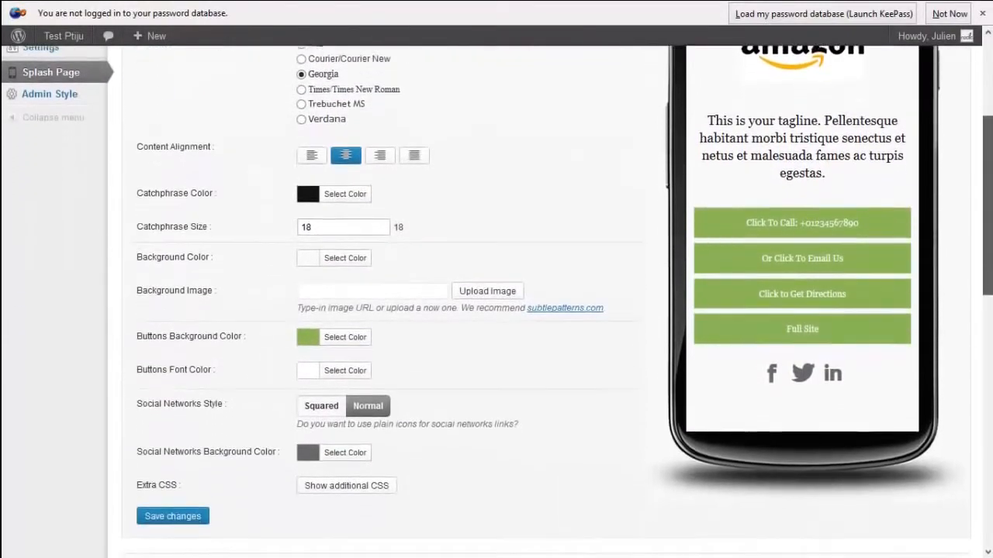
pyautogui.scroll(-1, 991, 194)
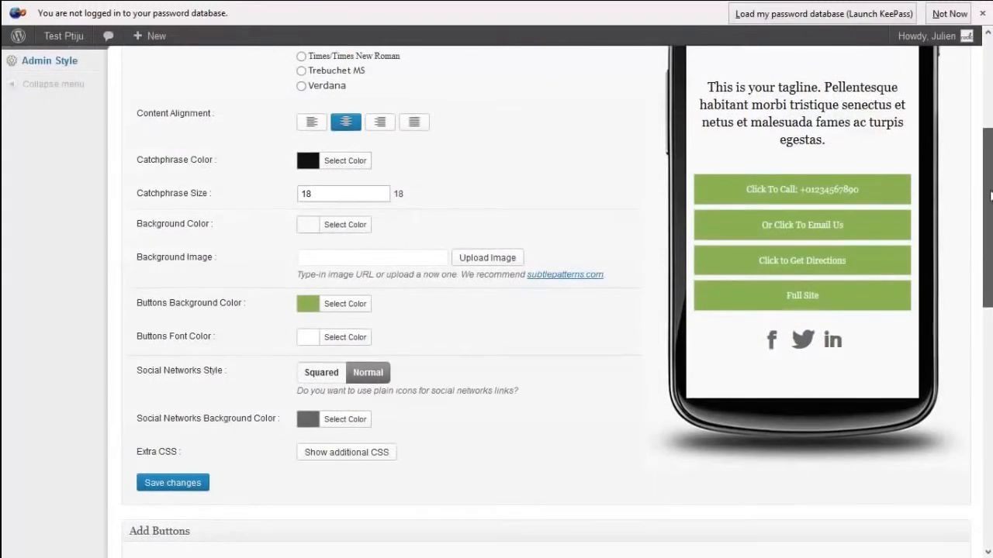
pyautogui.scroll(-1, 989, 201)
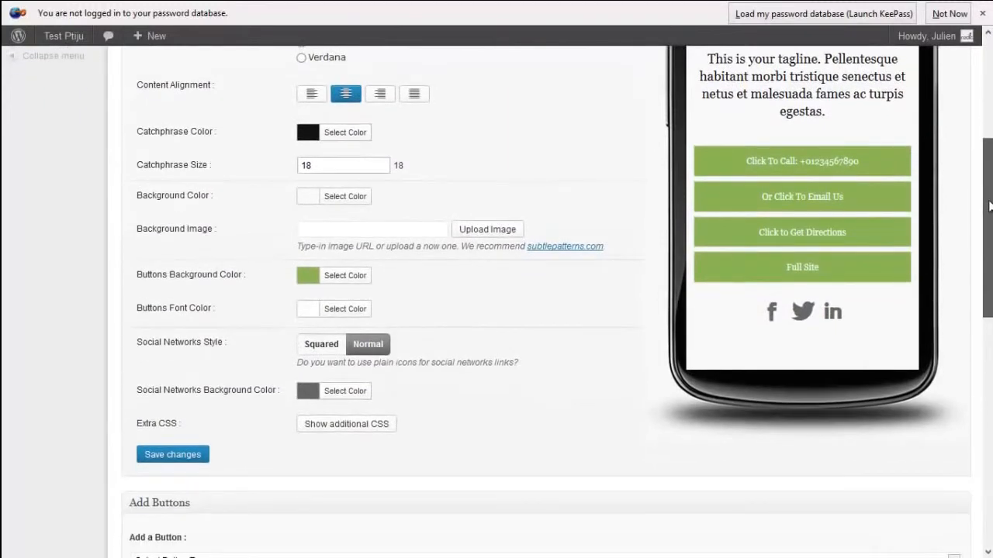
pyautogui.scroll(-1, 990, 208)
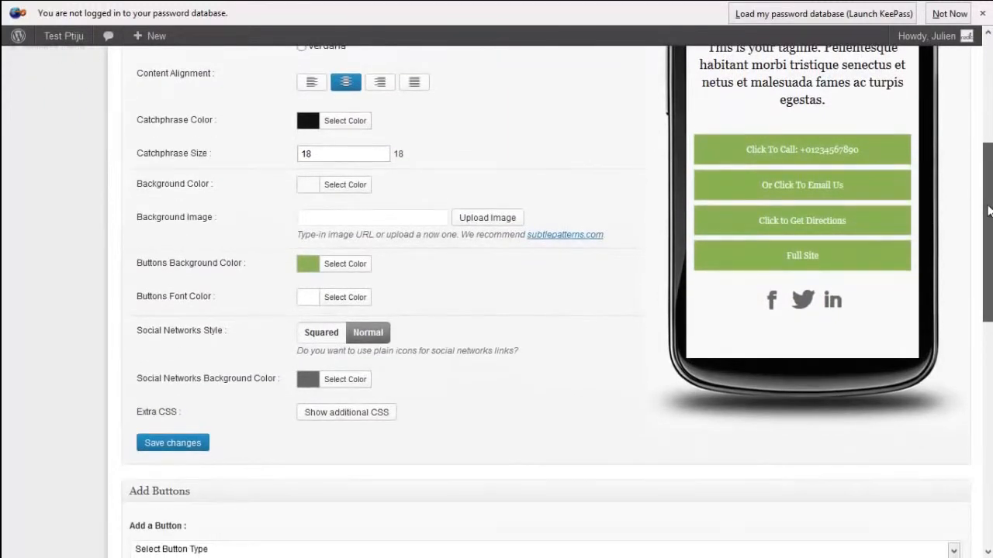
pyautogui.moveTo(990, 211); pyautogui.dragTo(990, 149)
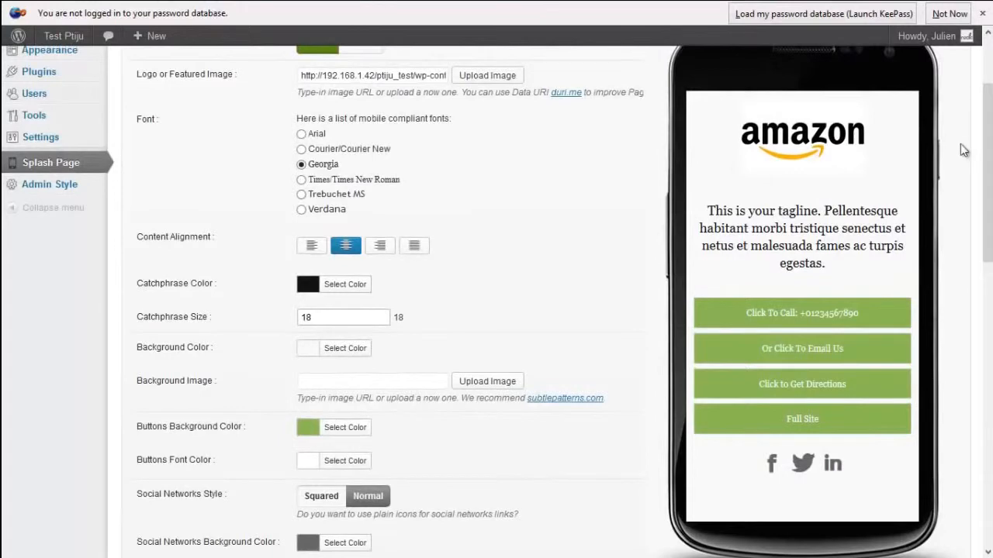
pyautogui.doubleClick(830, 232)
pyautogui.moveTo(817, 239); pyautogui.dragTo(786, 214)
pyautogui.press('BackSpace')
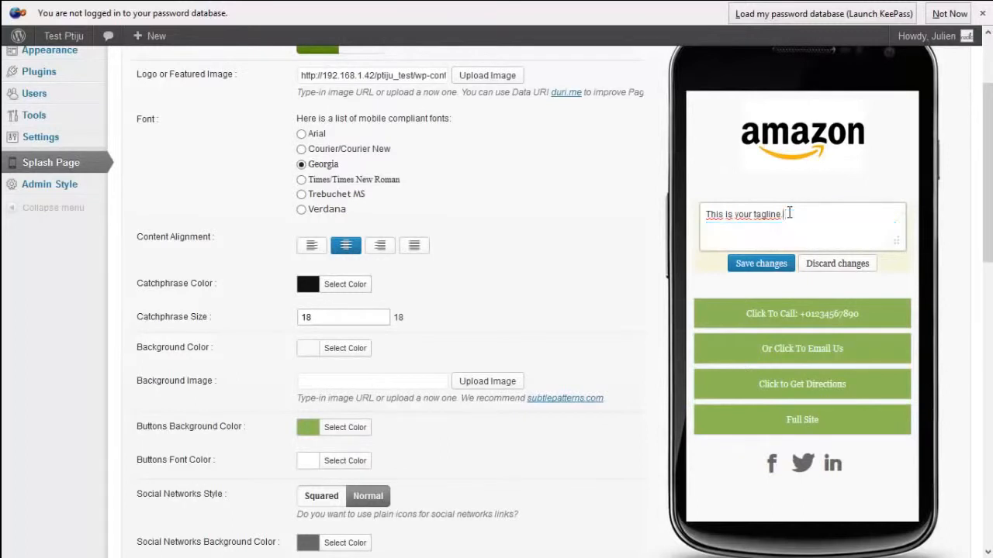
pyautogui.click(765, 265)
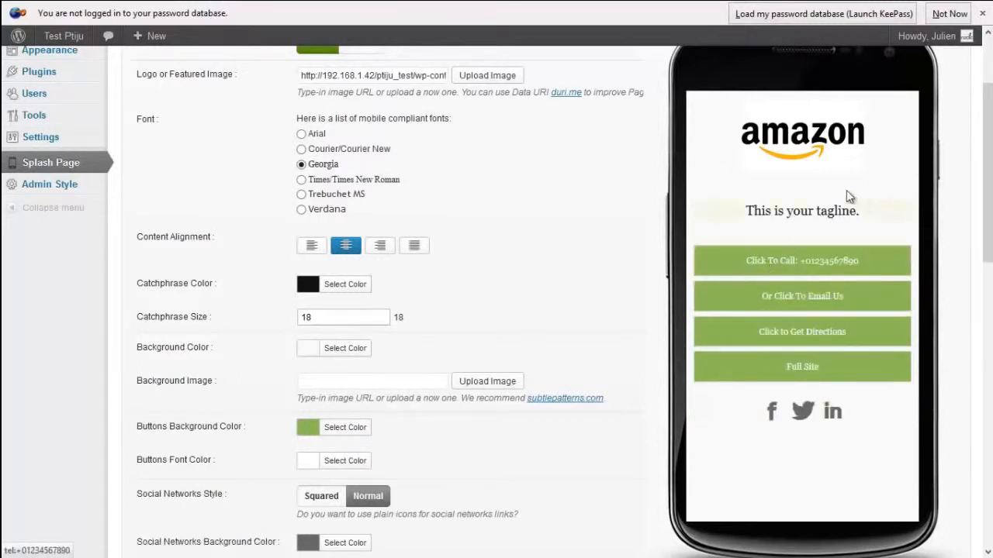
# Shorten the call button's link anchor to "Click To Call" in the phone preview and save the button.
pyautogui.scroll(-1, 931, 163)
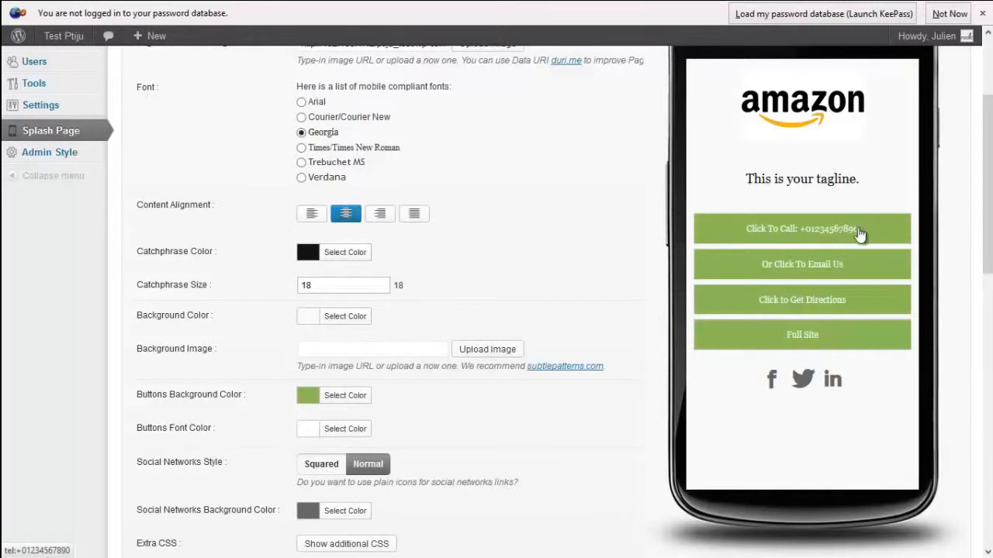
pyautogui.click(828, 237)
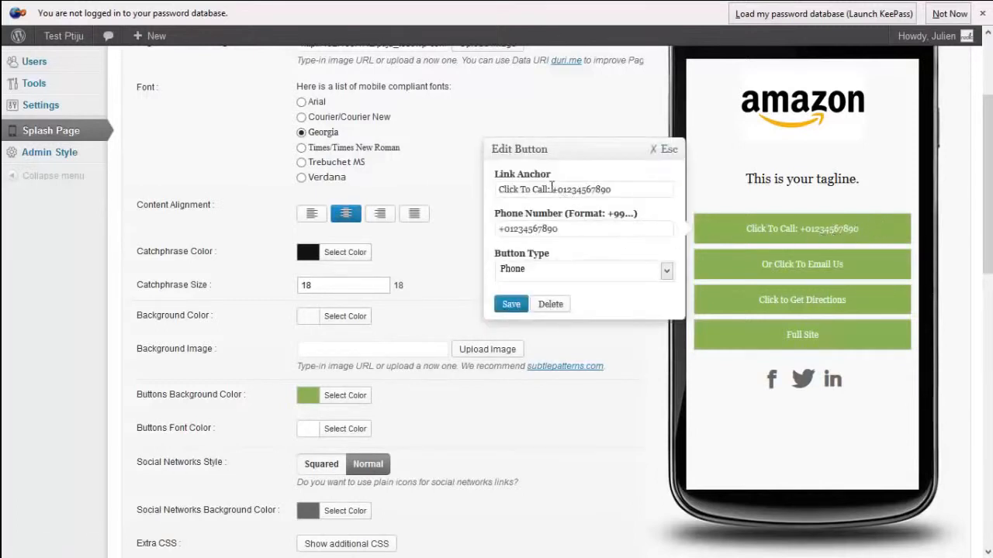
pyautogui.moveTo(551, 190); pyautogui.dragTo(644, 190)
pyautogui.press('BackSpace')
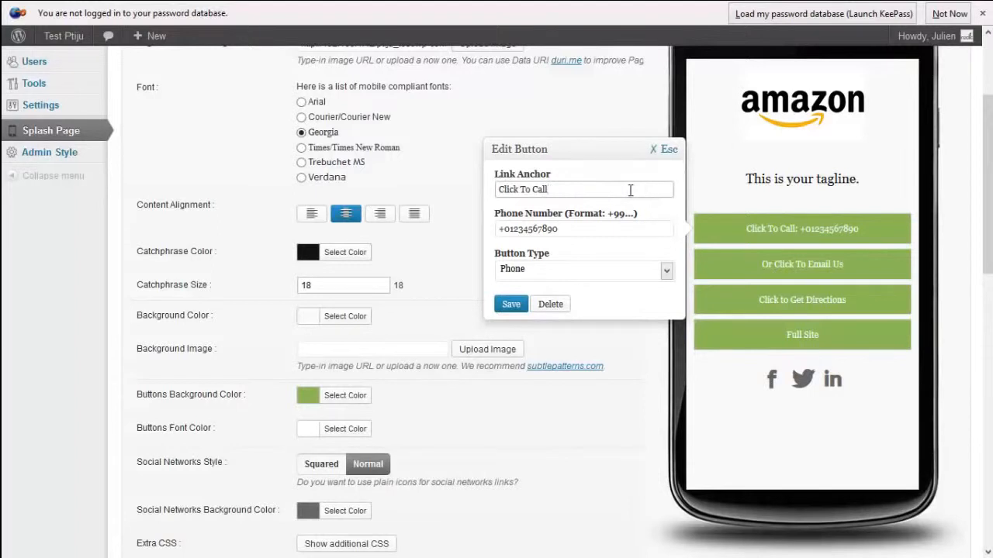
pyautogui.click(512, 305)
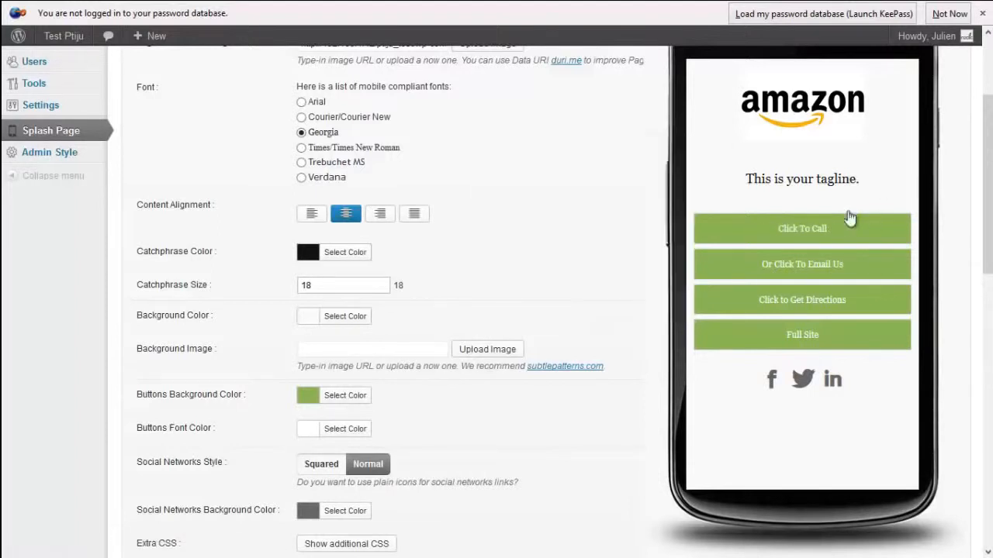
# Add an Email type button labelled "email" to the splash page, filling in the contact's e-mail address.
pyautogui.moveTo(988, 177); pyautogui.dragTo(988, 290)
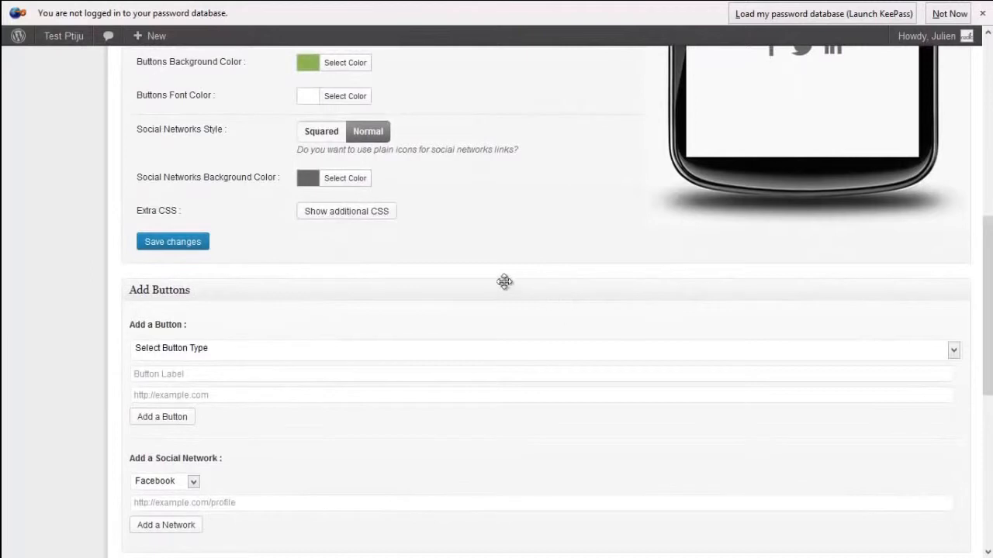
pyautogui.click(224, 350)
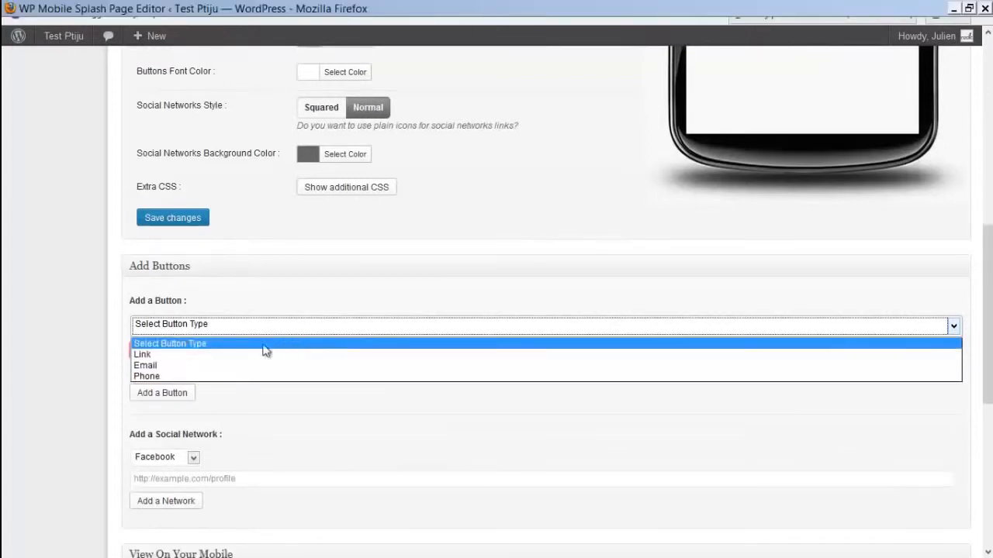
pyautogui.click(209, 370)
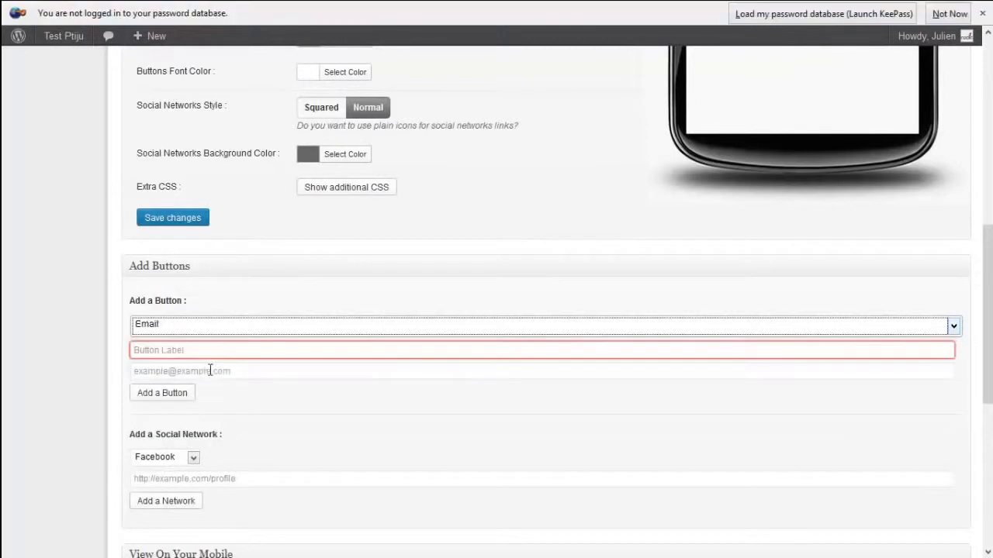
pyautogui.click(202, 353)
pyautogui.write('email')
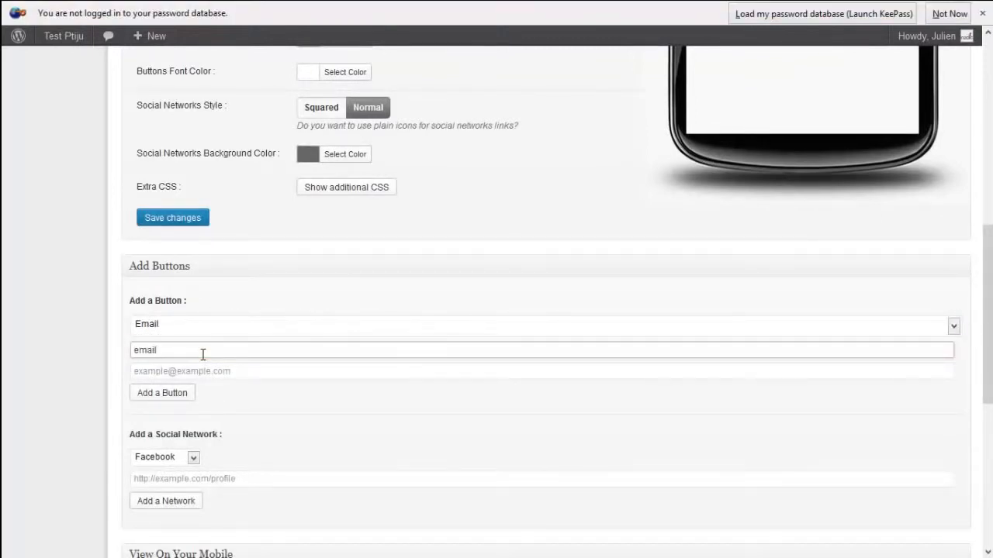
pyautogui.press('Tab')
pyautogui.write('ytfyt')
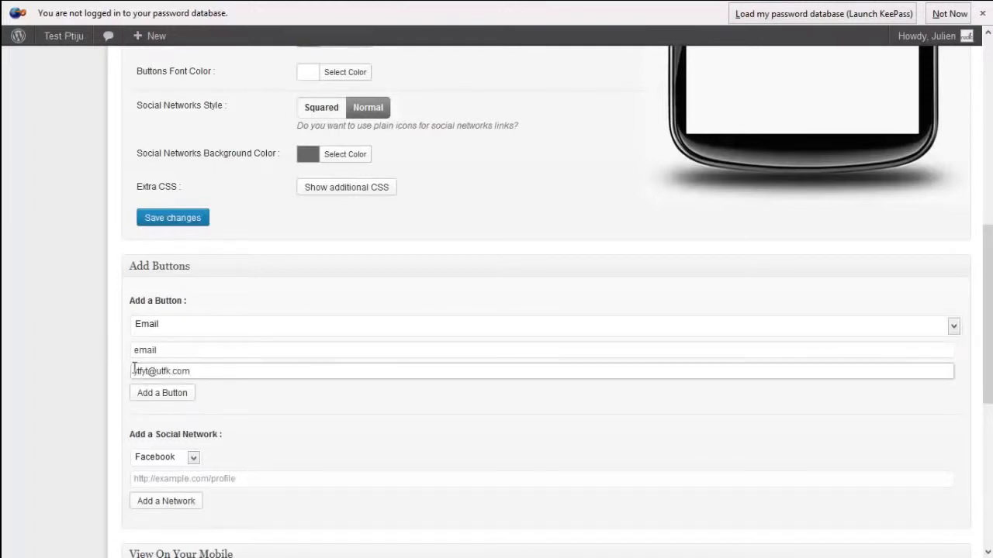
pyautogui.click(164, 395)
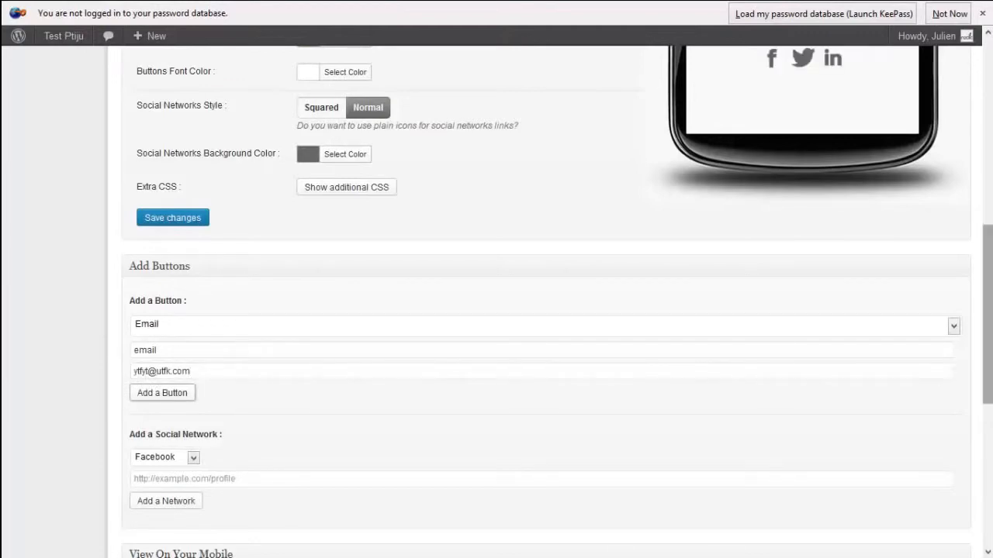
# Reorder the preview buttons to Click to Get Directions, Or Click To Email Us, Click To Call, email and Full Site.
pyautogui.scroll(4, 943, 288)
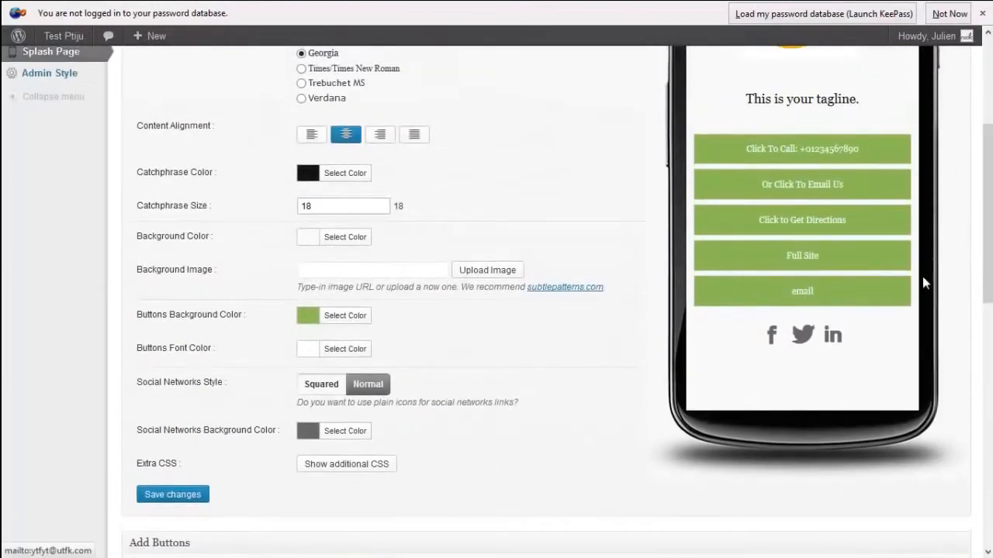
pyautogui.scroll(1, 988, 263)
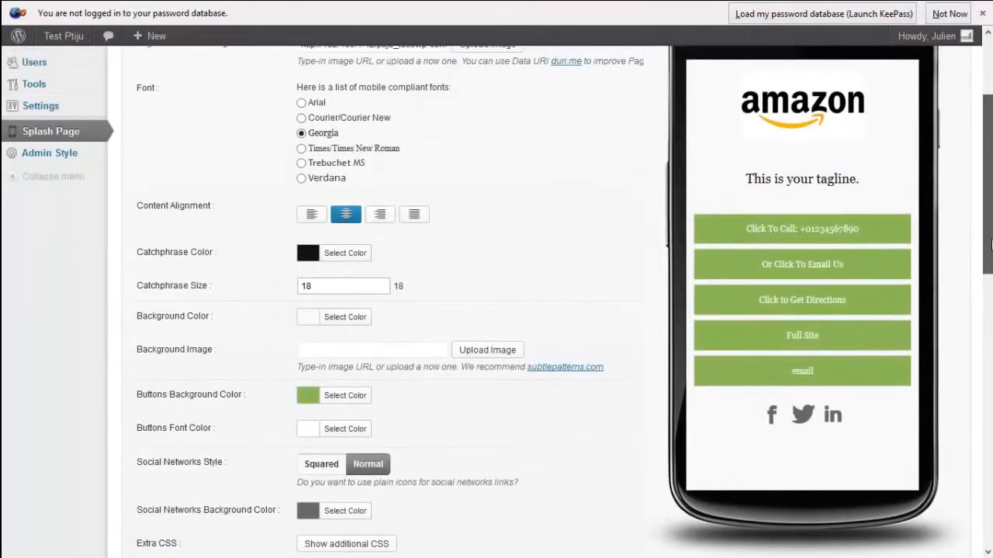
pyautogui.scroll(1, 991, 245)
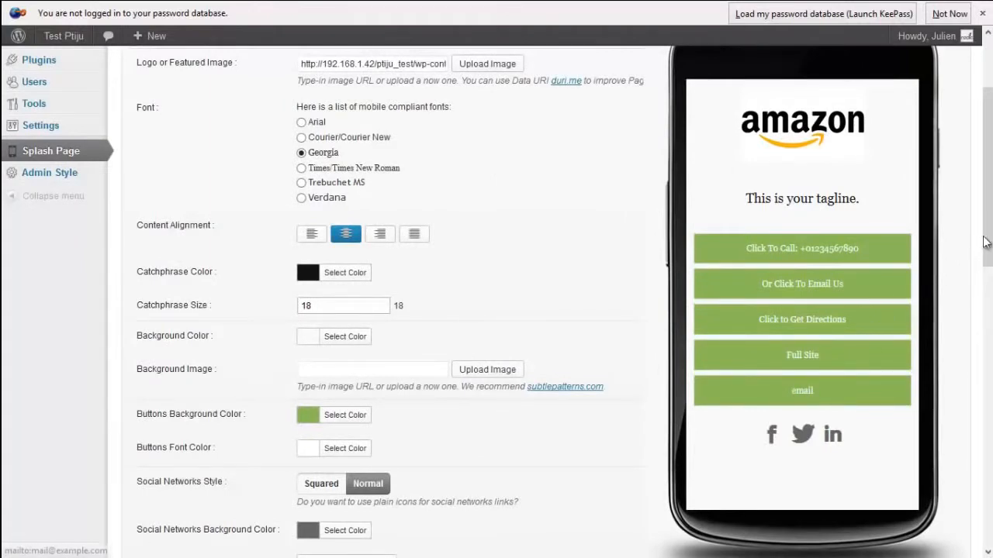
pyautogui.scroll(4, 990, 239)
pyautogui.scroll(-3, 826, 255)
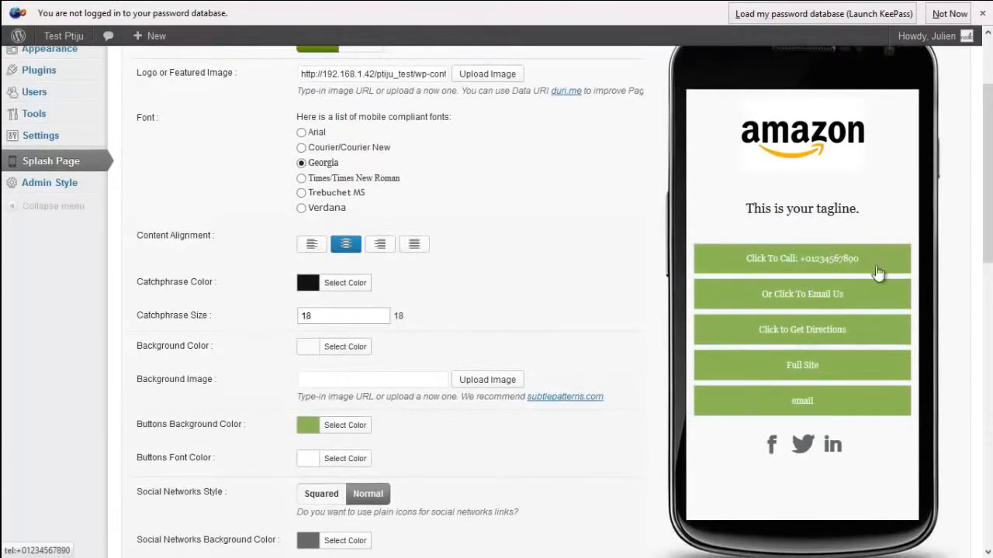
pyautogui.moveTo(871, 339); pyautogui.dragTo(871, 296)
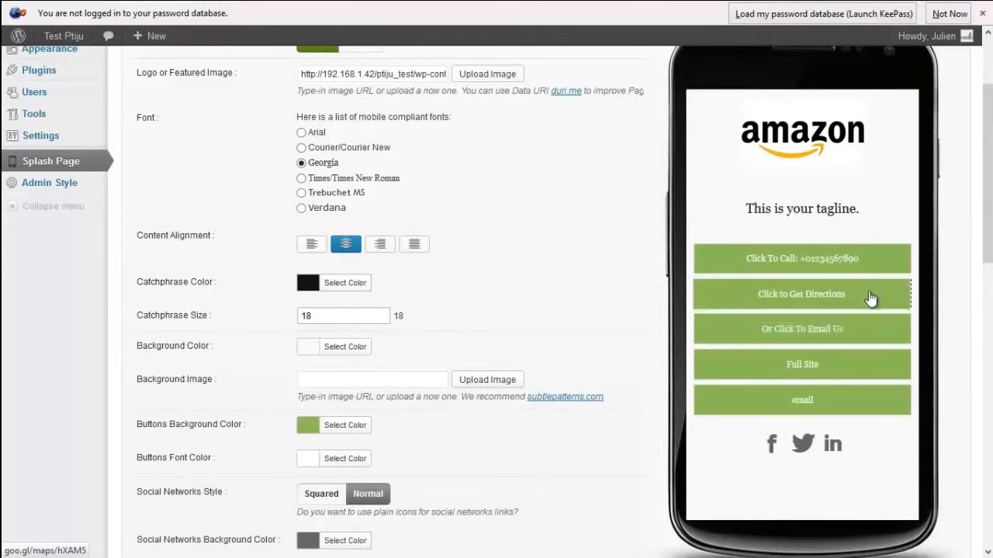
pyautogui.moveTo(872, 261); pyautogui.dragTo(868, 341)
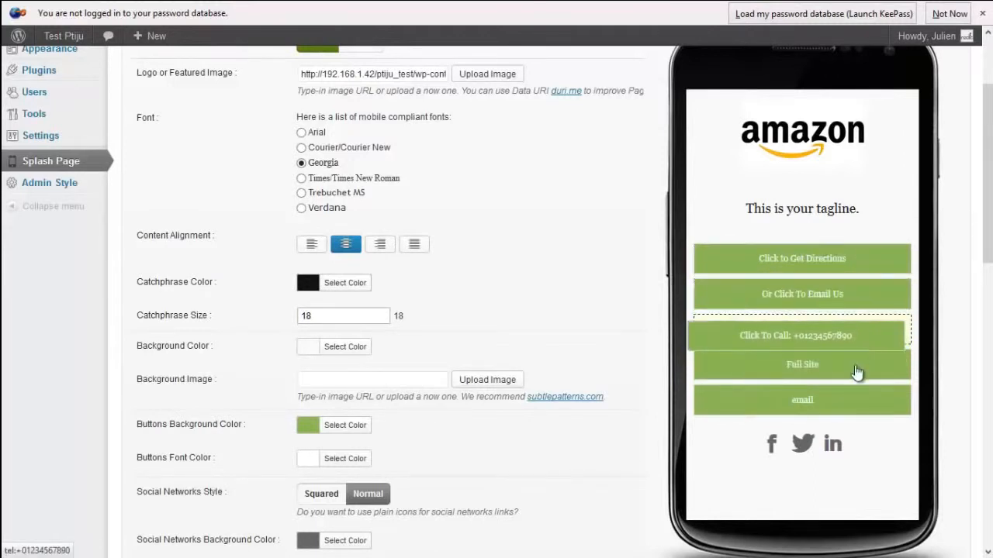
pyautogui.moveTo(853, 407); pyautogui.dragTo(902, 349)
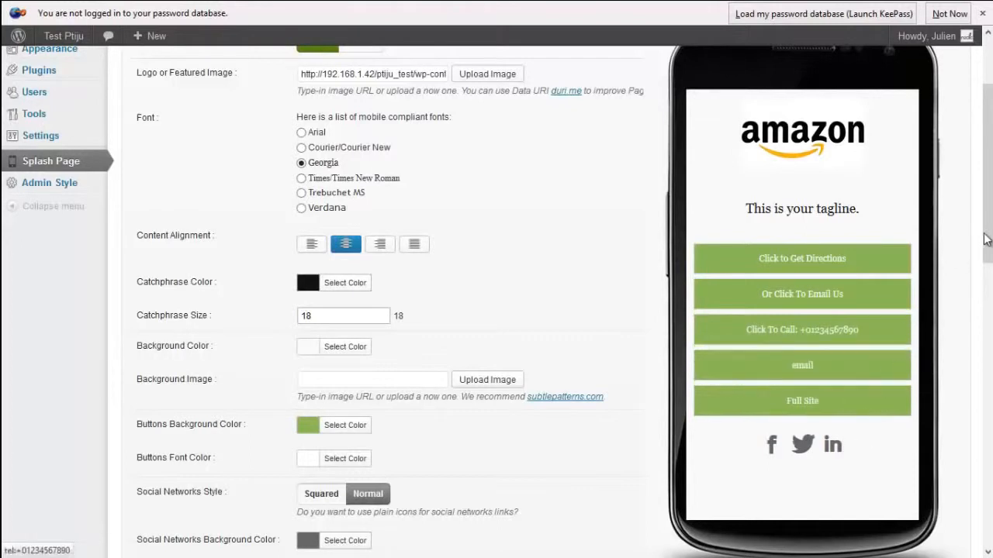
pyautogui.moveTo(987, 244); pyautogui.dragTo(989, 309)
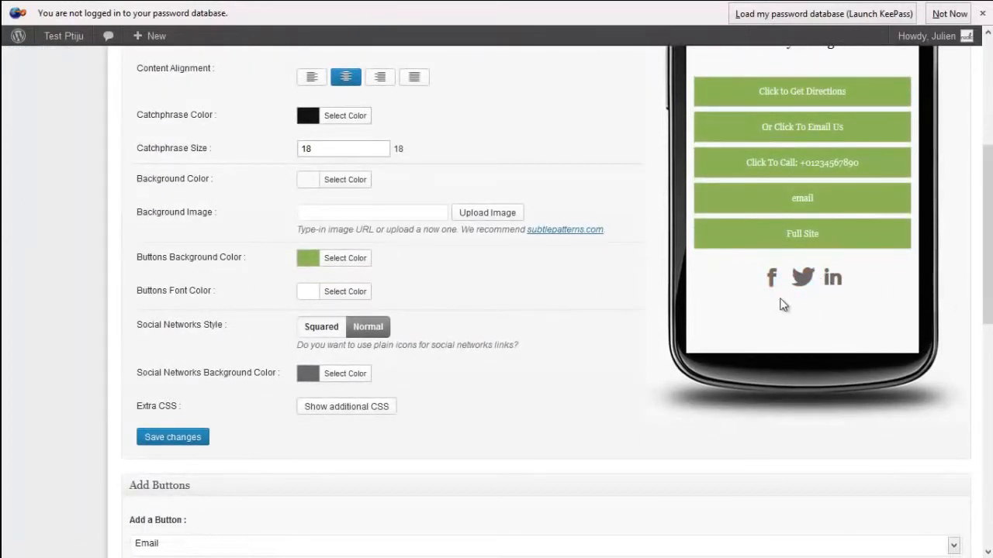
pyautogui.moveTo(989, 260); pyautogui.dragTo(990, 309)
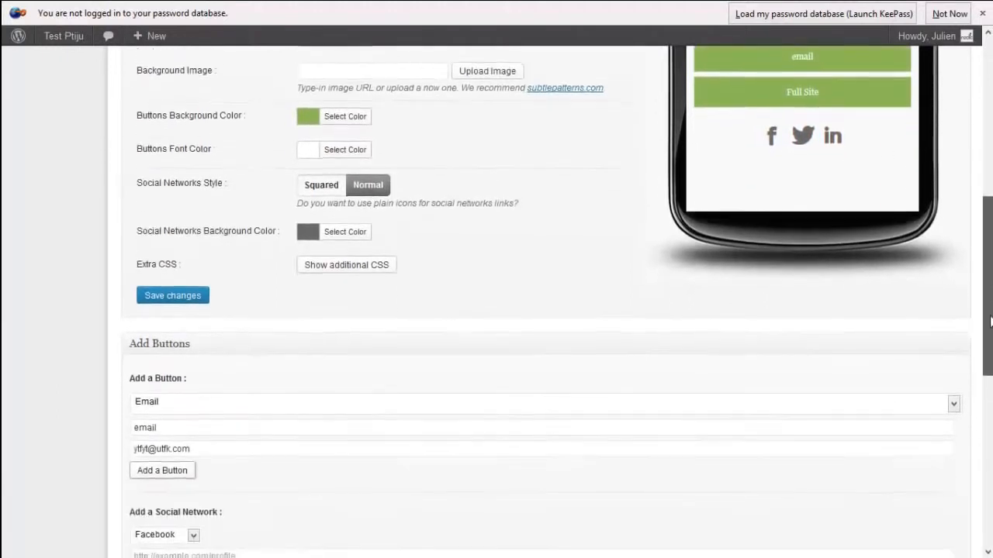
pyautogui.click(177, 392)
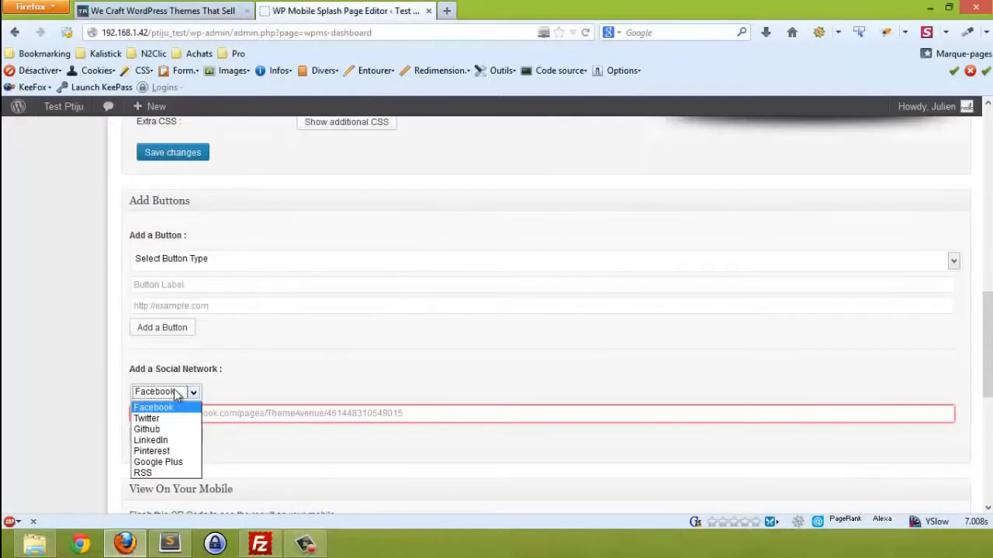
pyautogui.click(167, 428)
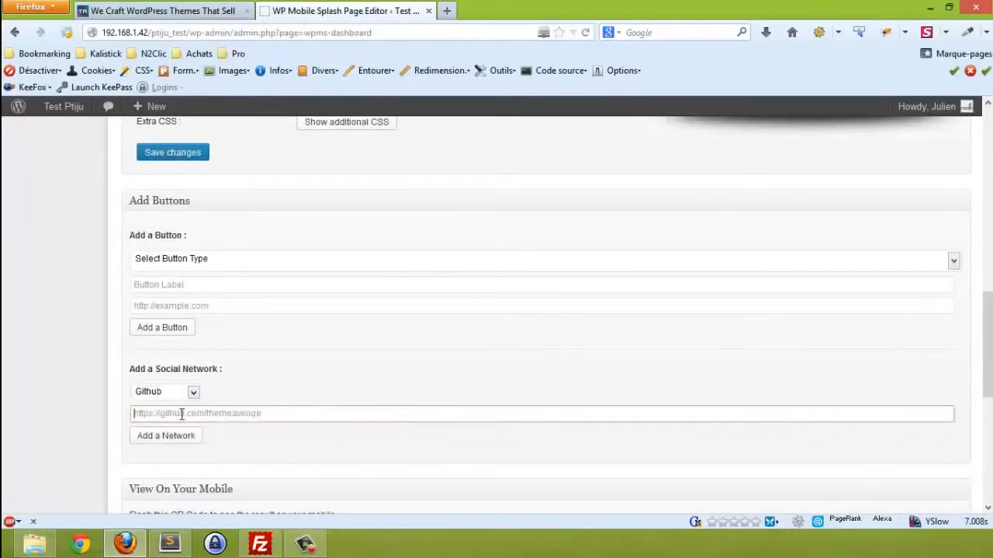
pyautogui.write('http://google.com')
pyautogui.click(180, 436)
pyautogui.scroll(2, 510, 406)
pyautogui.scroll(6, 511, 407)
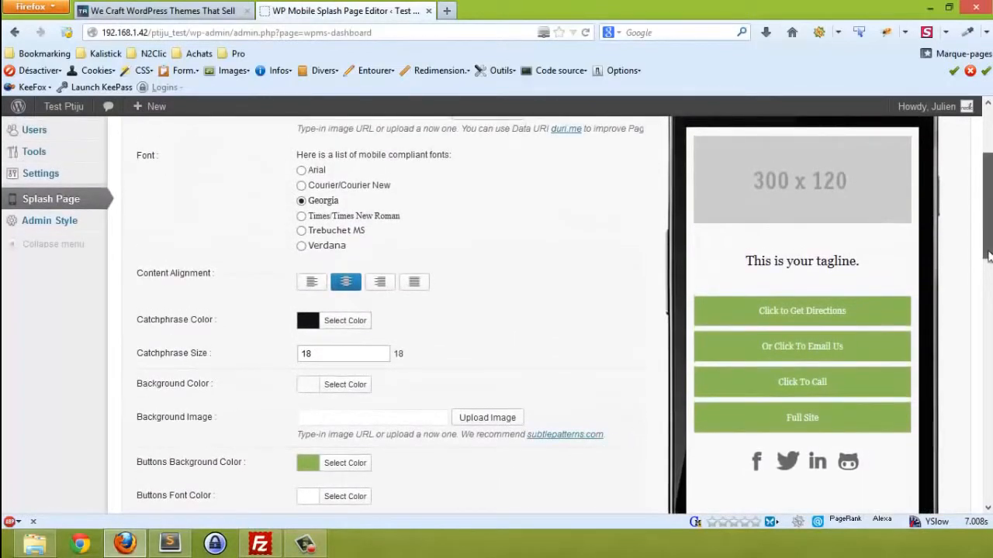
pyautogui.scroll(-1, 854, 379)
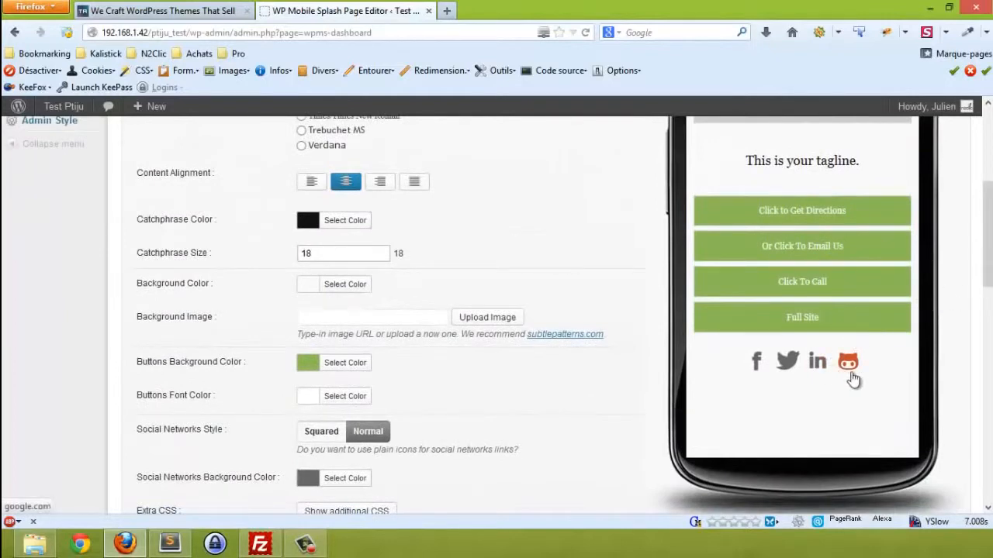
# Look through the list of social networks that can be added, leaving Github selected.
pyautogui.moveTo(986, 260); pyautogui.dragTo(988, 378)
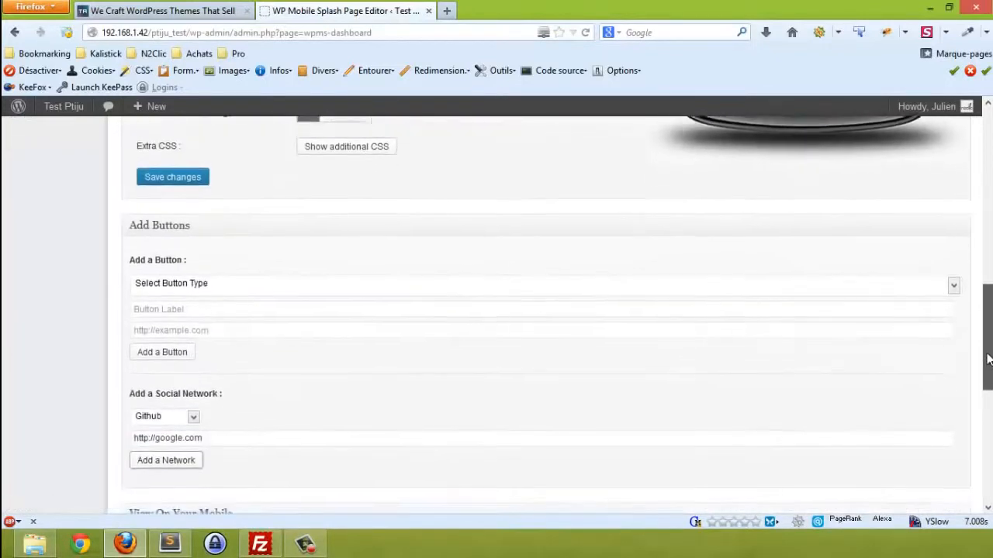
pyautogui.click(194, 415)
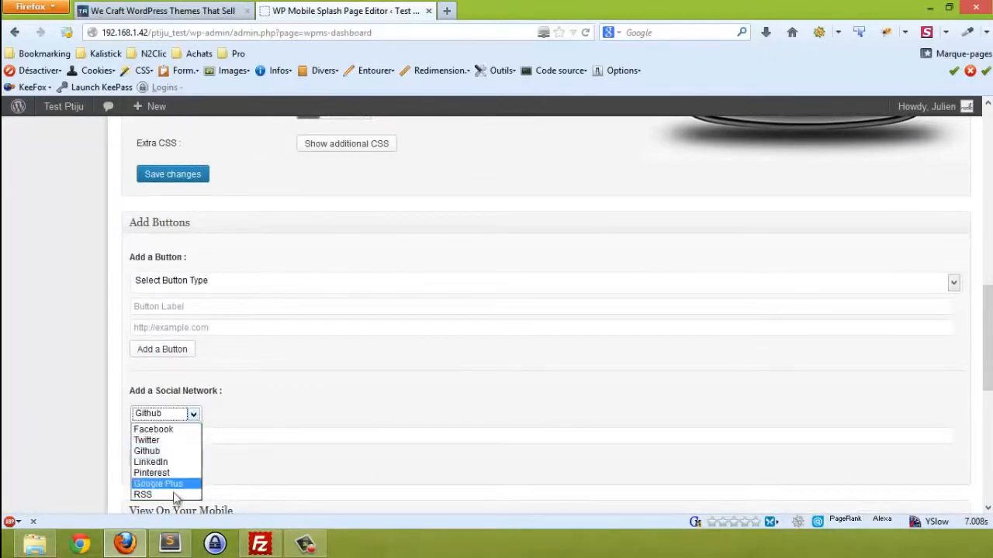
pyautogui.click(196, 418)
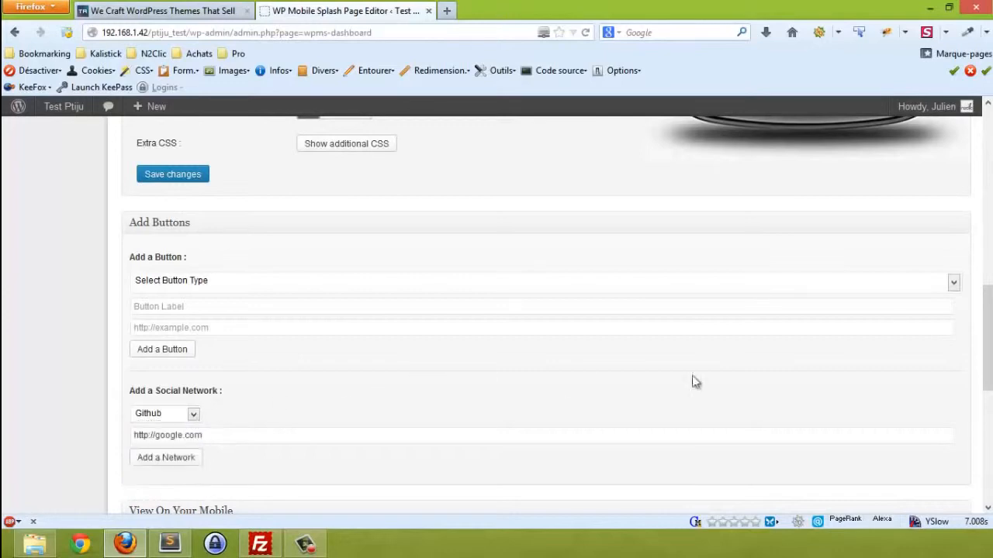
# Delete the Twitter icon from the social networks in the phone preview.
pyautogui.moveTo(985, 363); pyautogui.dragTo(987, 231)
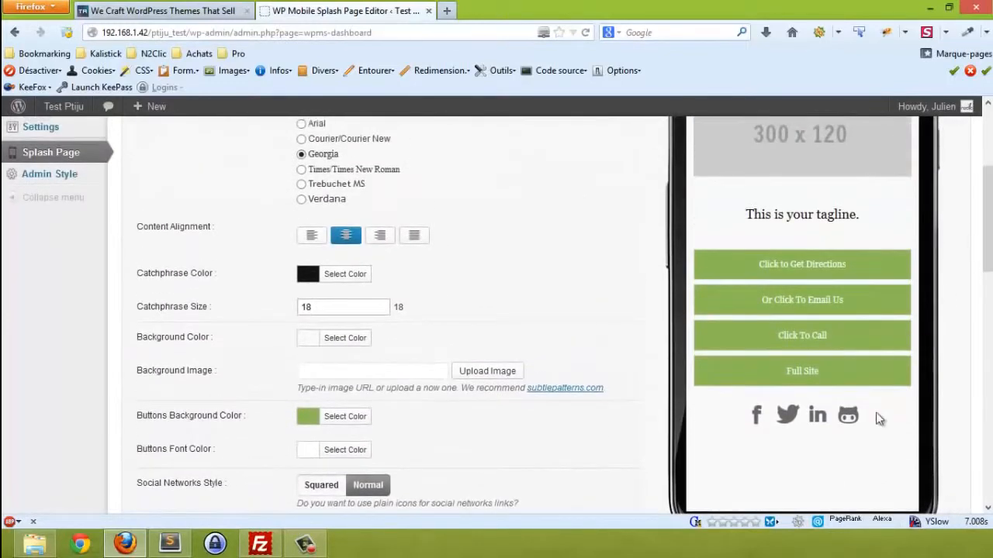
pyautogui.click(791, 418)
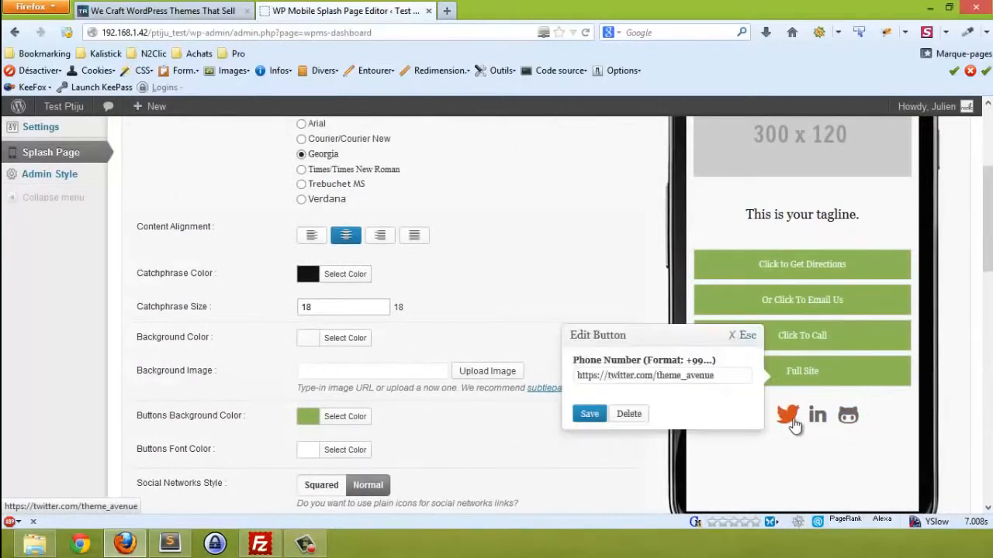
pyautogui.click(629, 415)
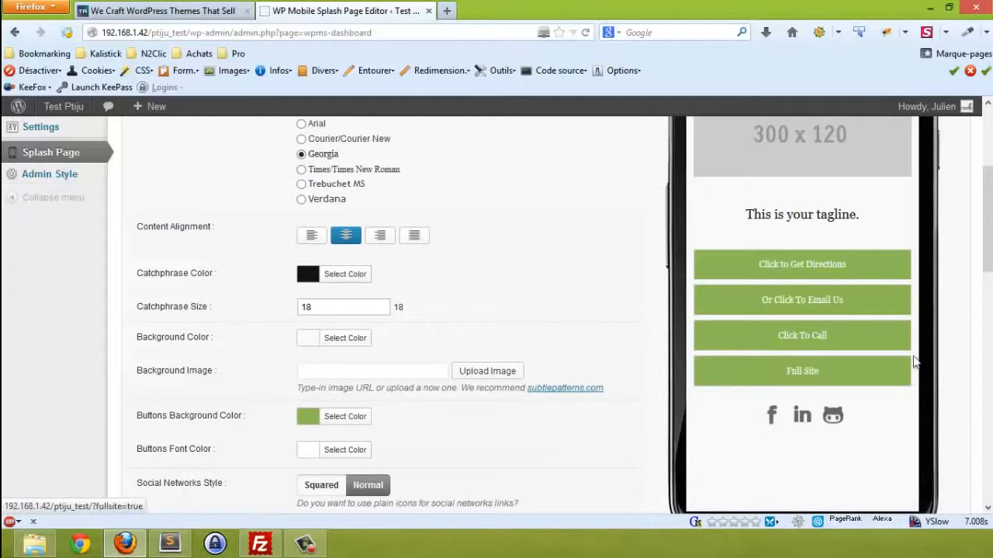
# Save the splash page style changes and view the View On Your Mobile QR code and About the plugin sections.
pyautogui.moveTo(989, 250); pyautogui.dragTo(989, 213)
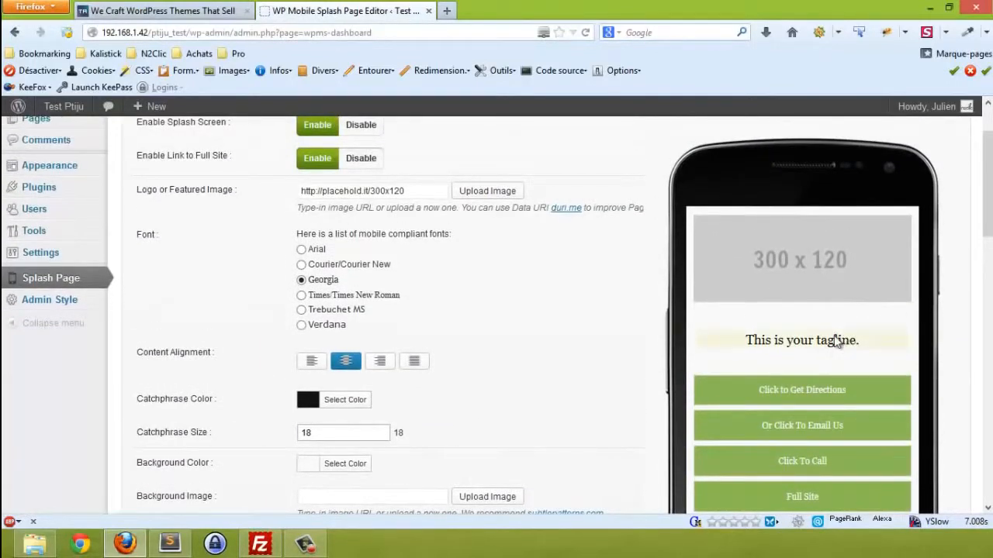
pyautogui.scroll(-3, 877, 290)
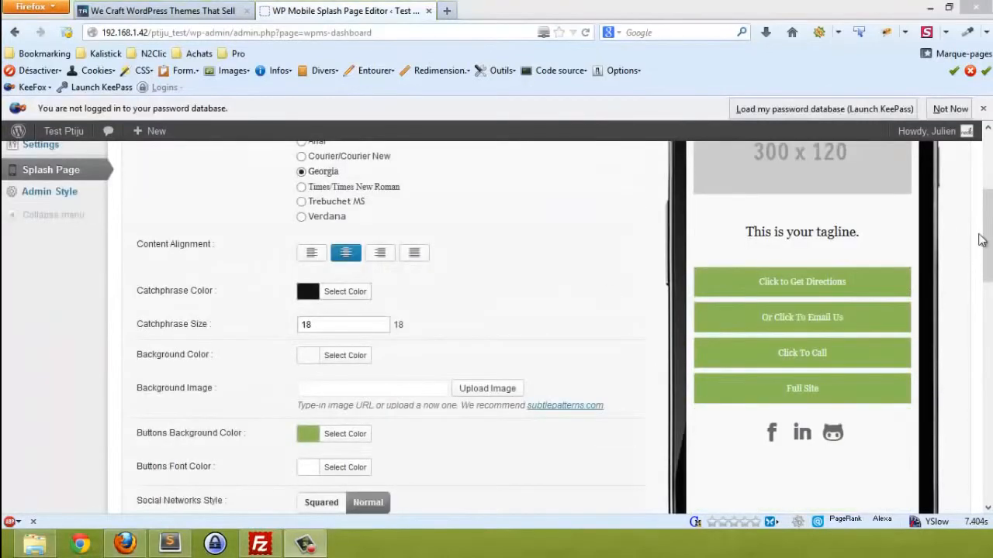
pyautogui.moveTo(990, 226); pyautogui.dragTo(990, 311)
pyautogui.click(193, 303)
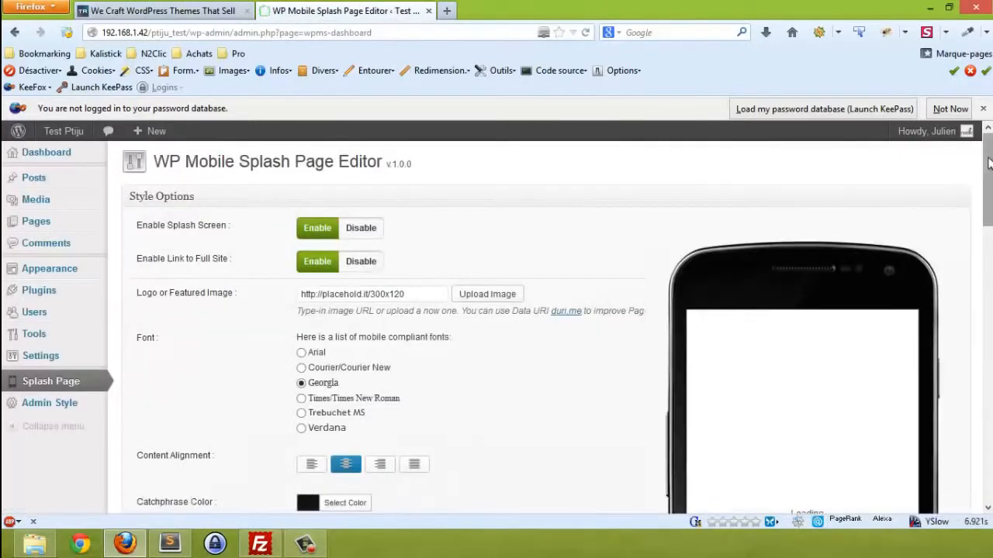
pyautogui.moveTo(989, 161); pyautogui.dragTo(983, 426)
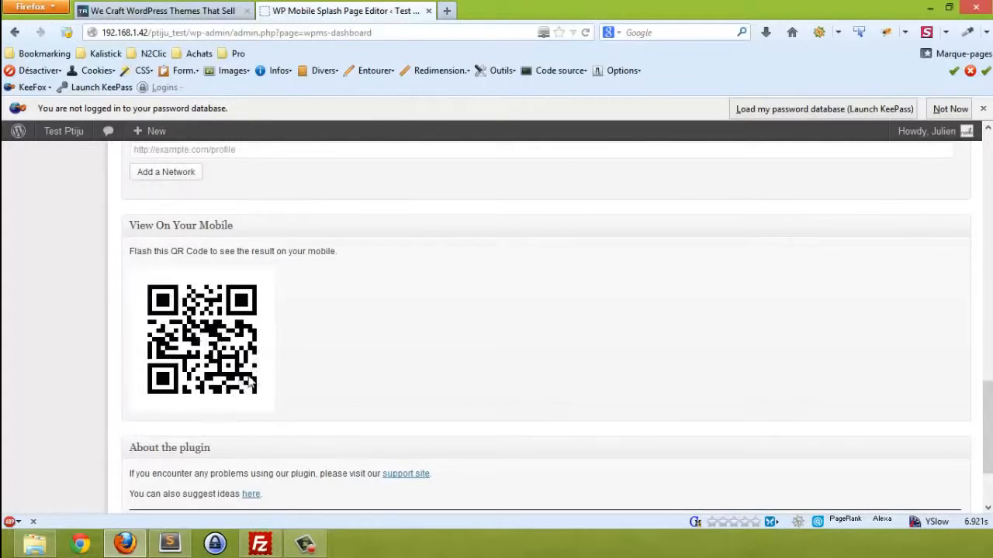
pyautogui.moveTo(988, 431); pyautogui.dragTo(987, 463)
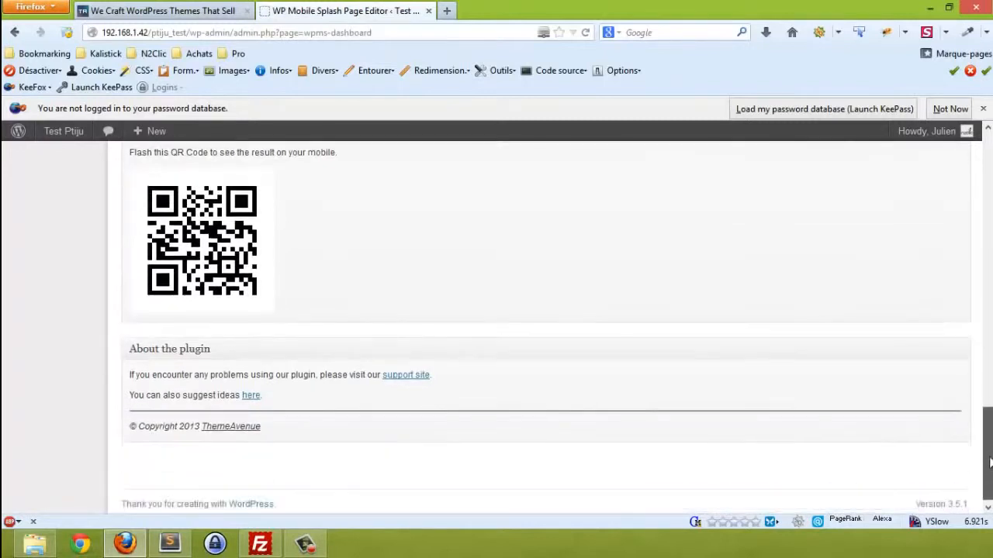